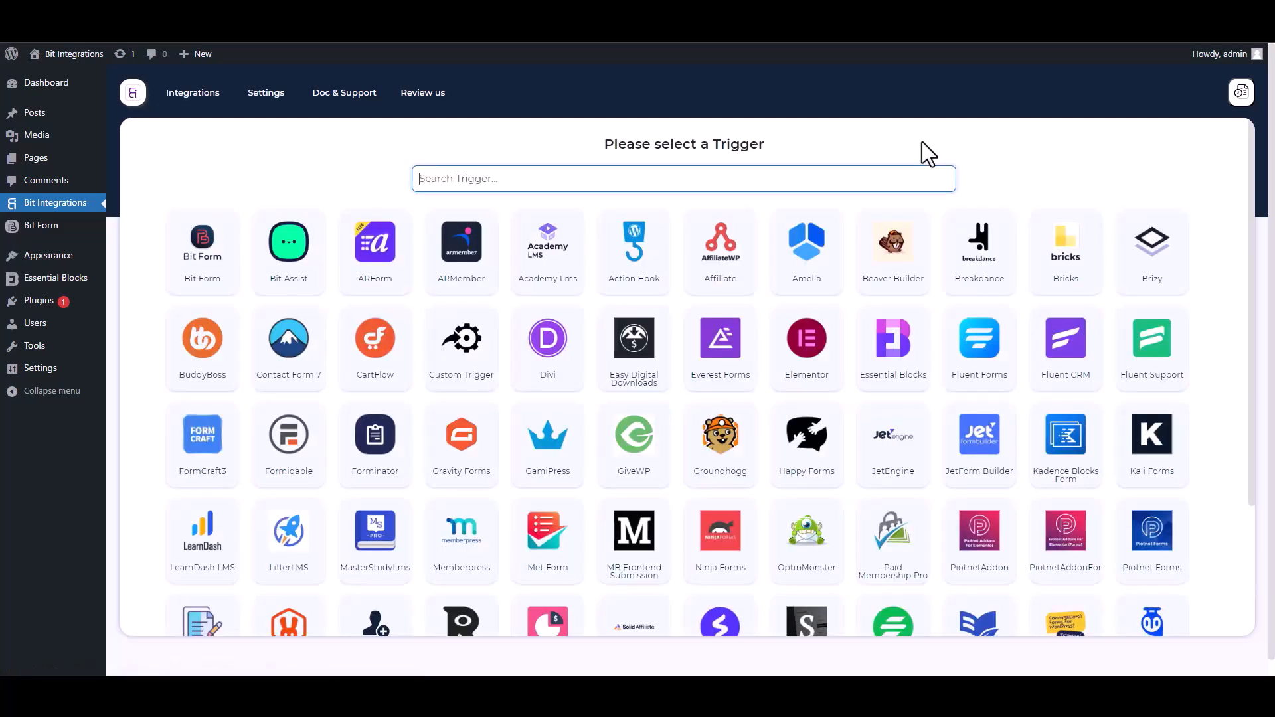
Pick Essential Blocks as the trigger via an 'ess' search and start fetching form data.
{"action": "type", "text": "ess"}
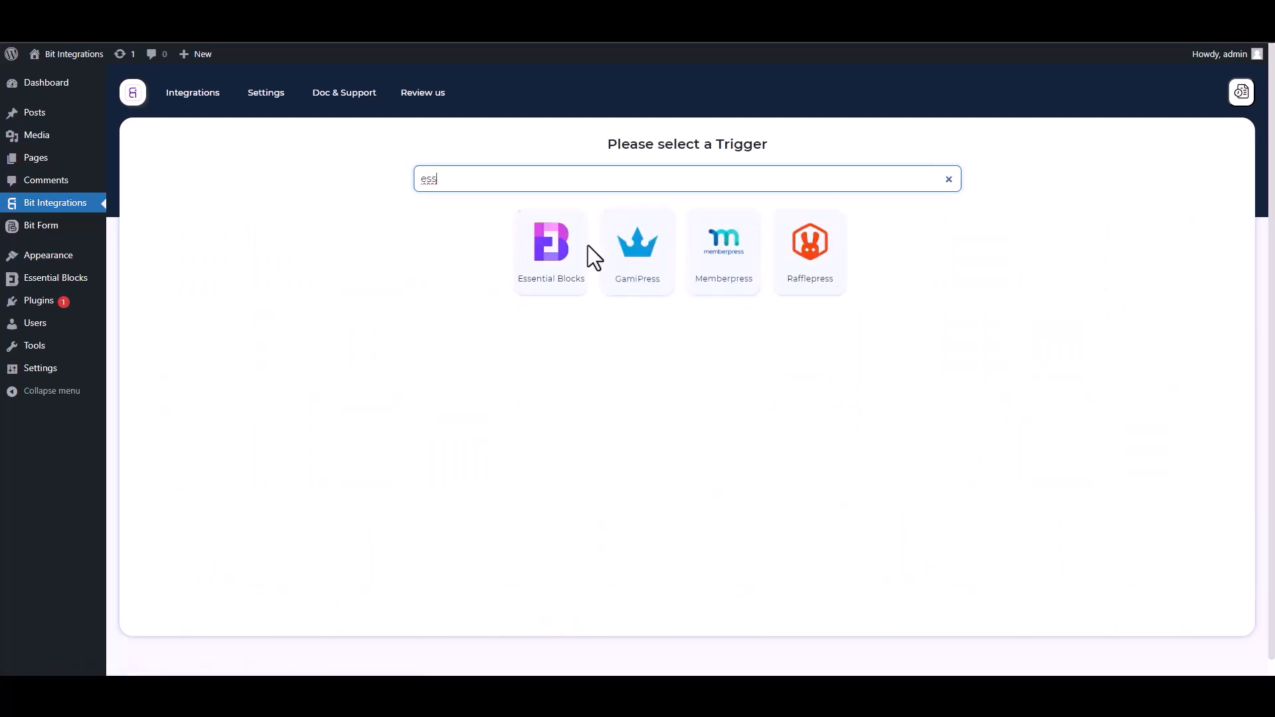
{"action": "left_click", "coordinate": [543, 285]}
{"action": "left_click", "coordinate": [682, 309]}
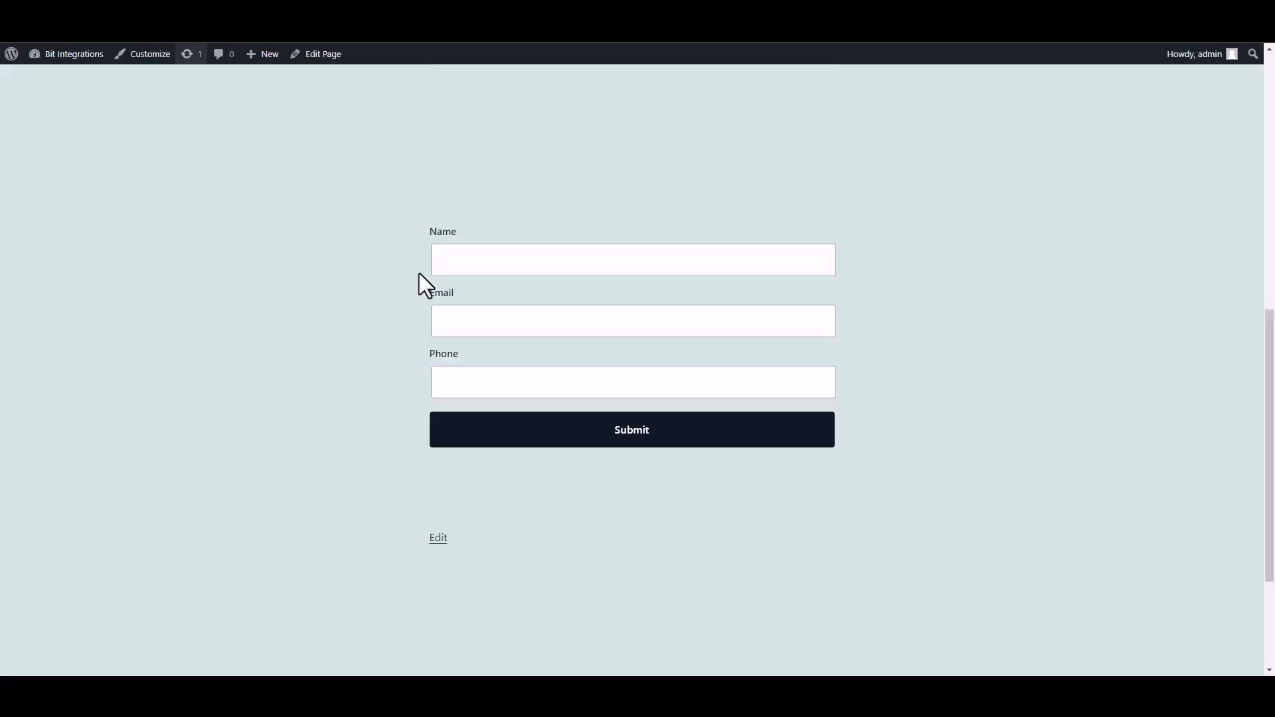
Submit a test entry with name, email and phone, then return to Bit Integrations.
{"action": "left_click", "coordinate": [546, 269]}
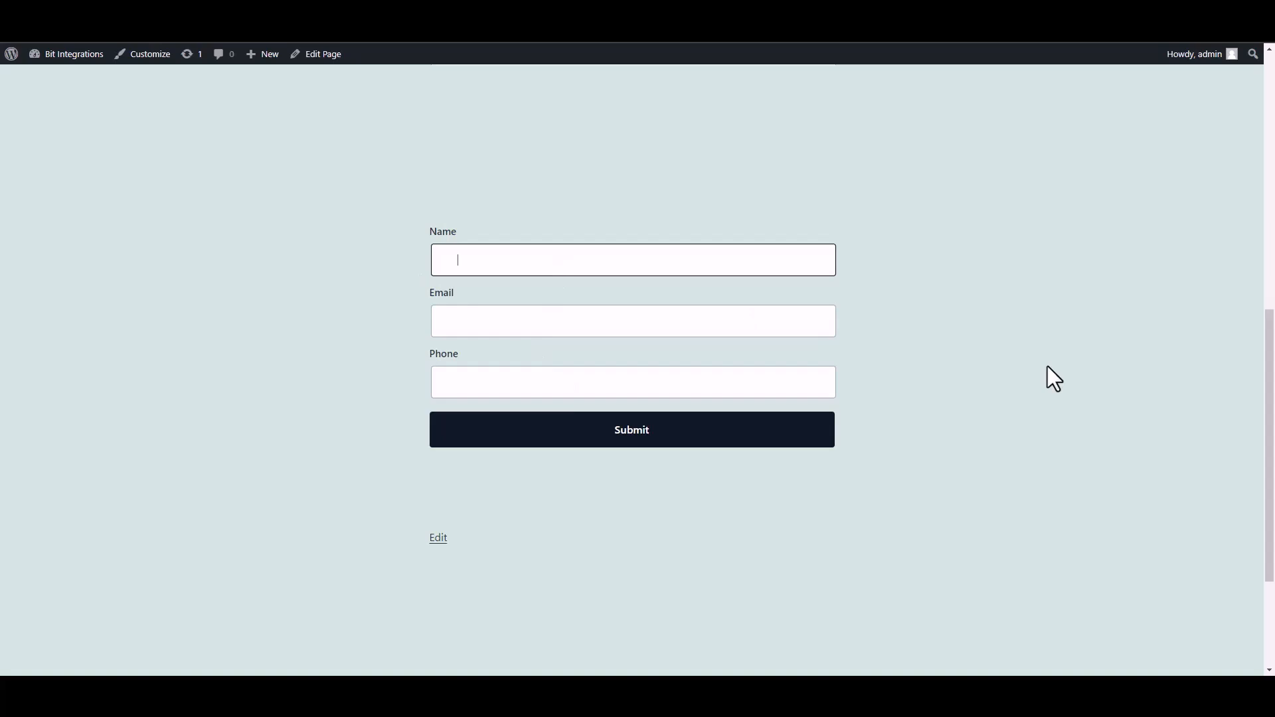
{"action": "left_click", "coordinate": [763, 325]}
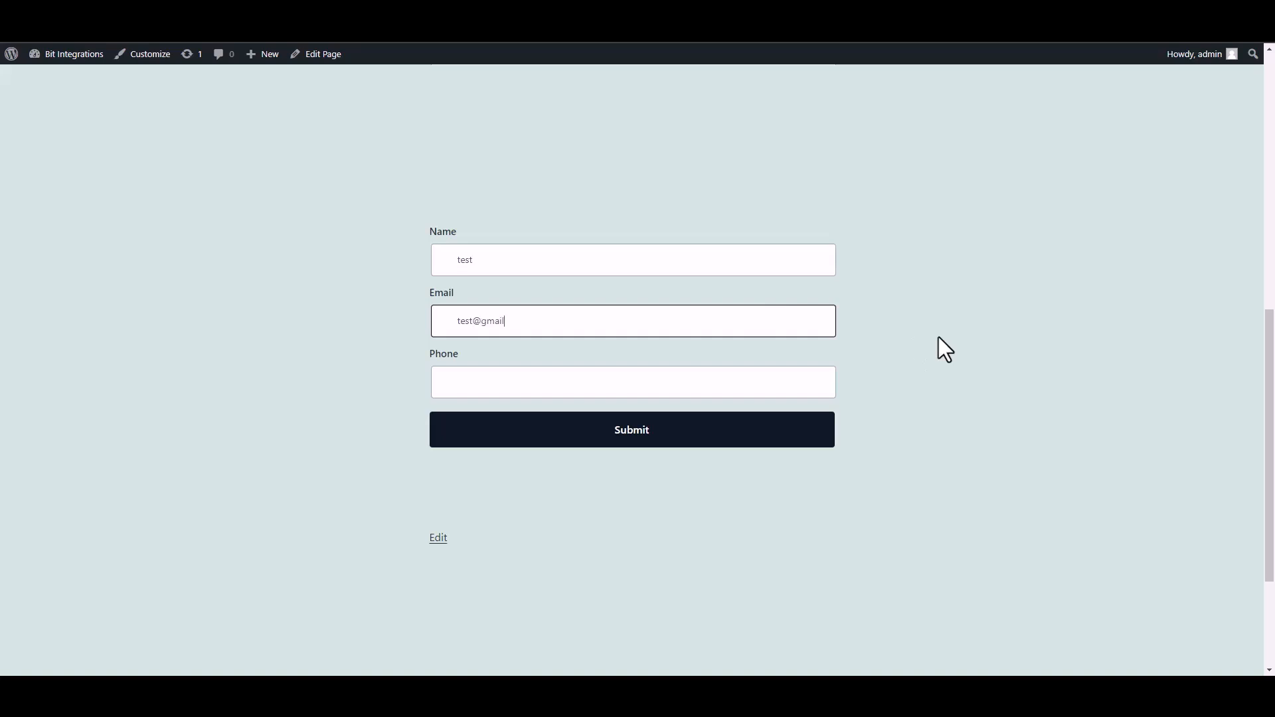
{"action": "left_click", "coordinate": [766, 389]}
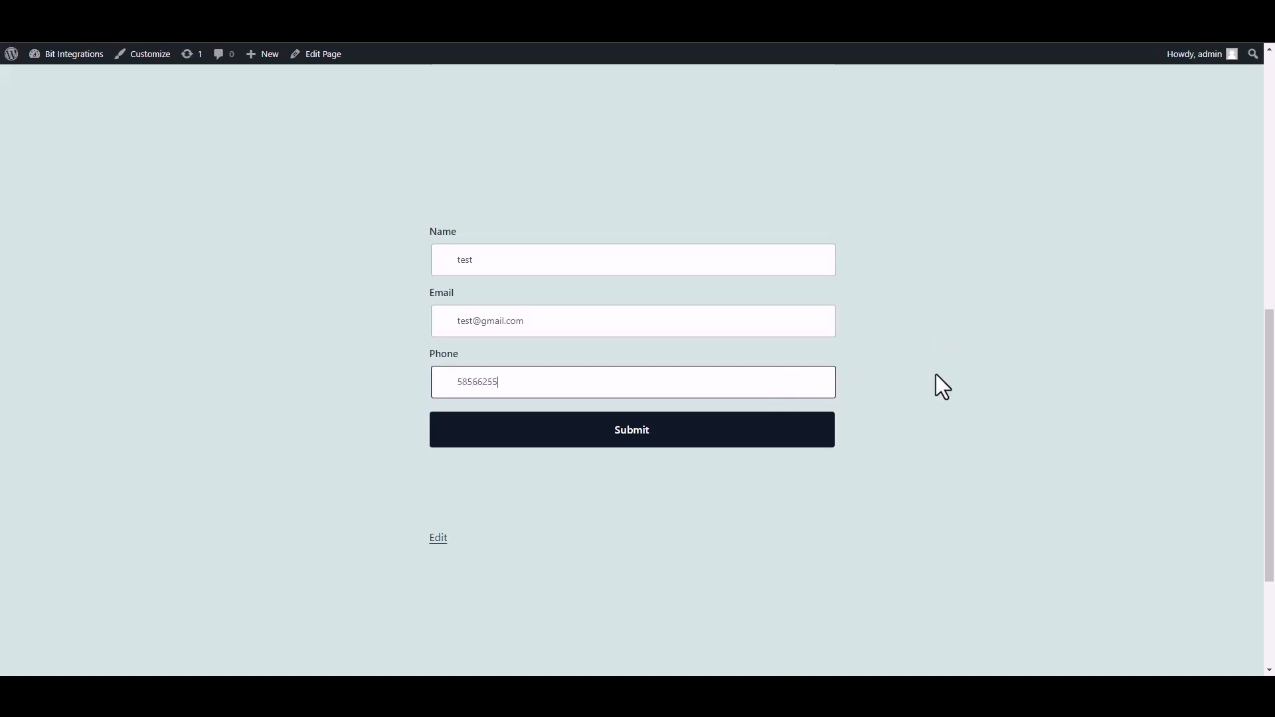
{"action": "left_click", "coordinate": [818, 436]}
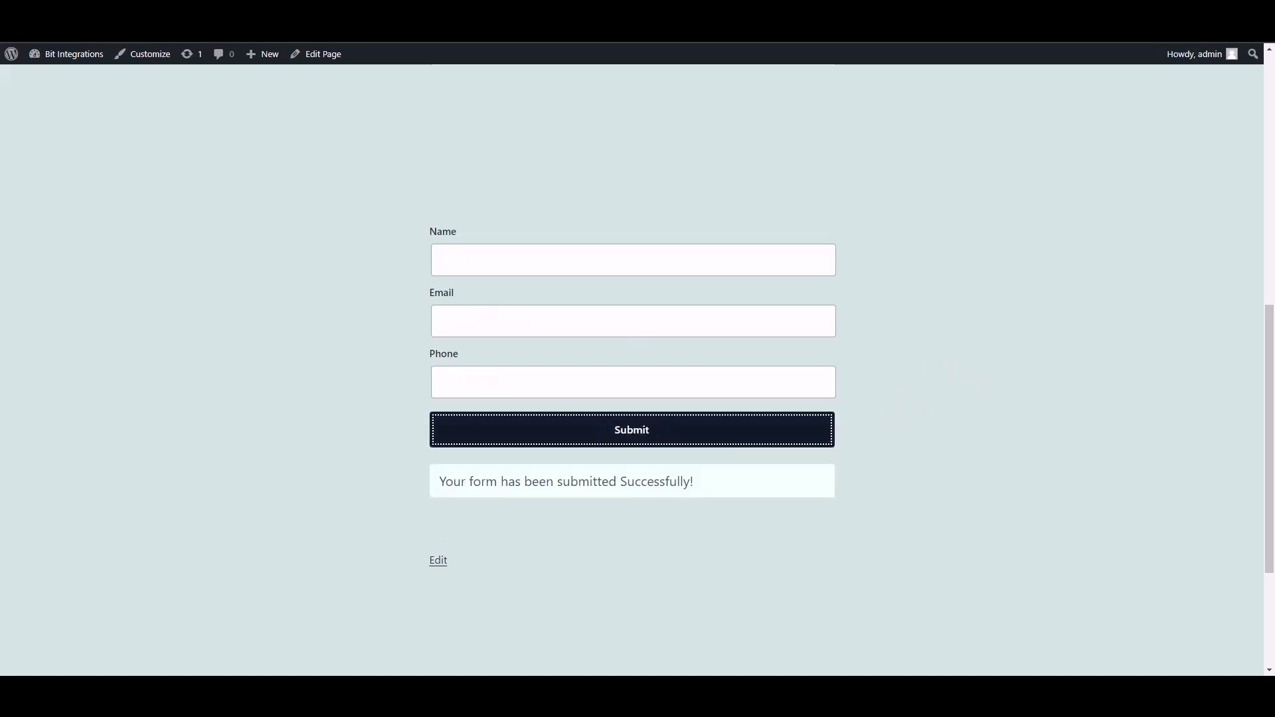
{"action": "left_click", "coordinate": [345, 24]}
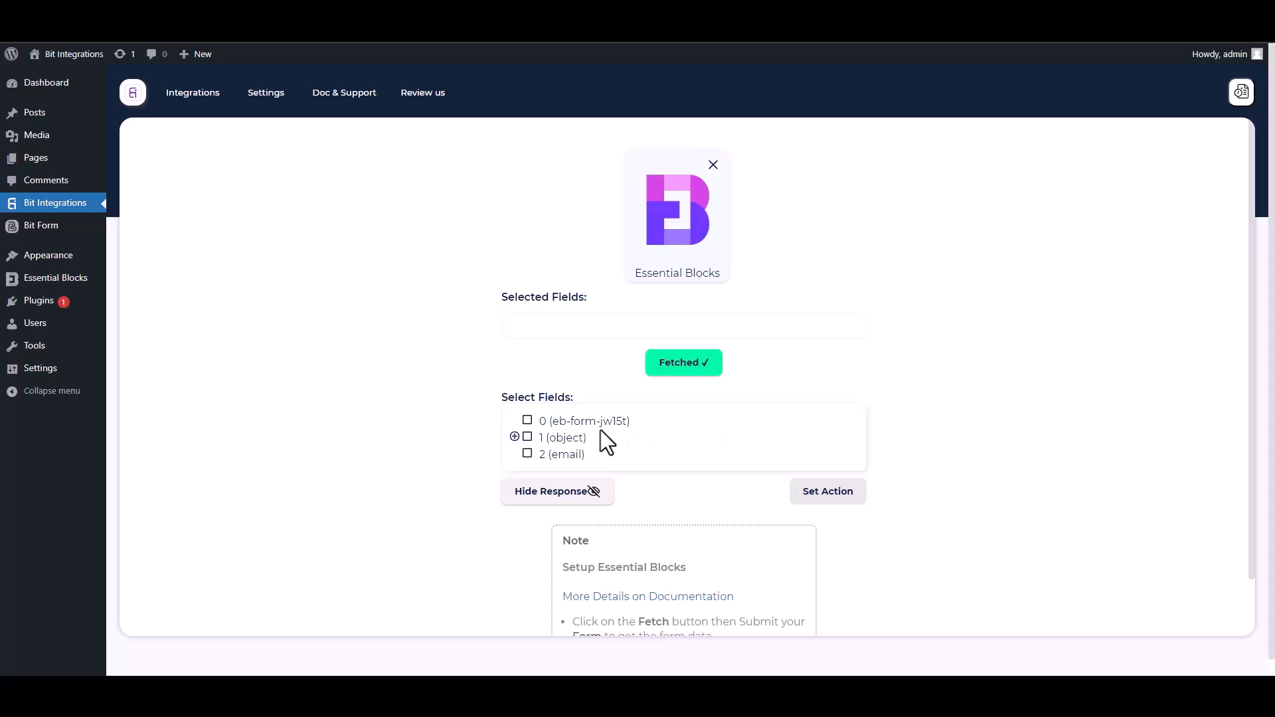
Select the fetched fields 0, 1.Name, 1.Email and 1.Phone.
{"action": "left_click_drag", "start_coordinate": [644, 427], "coordinate": [534, 422]}
{"action": "left_click", "coordinate": [527, 421]}
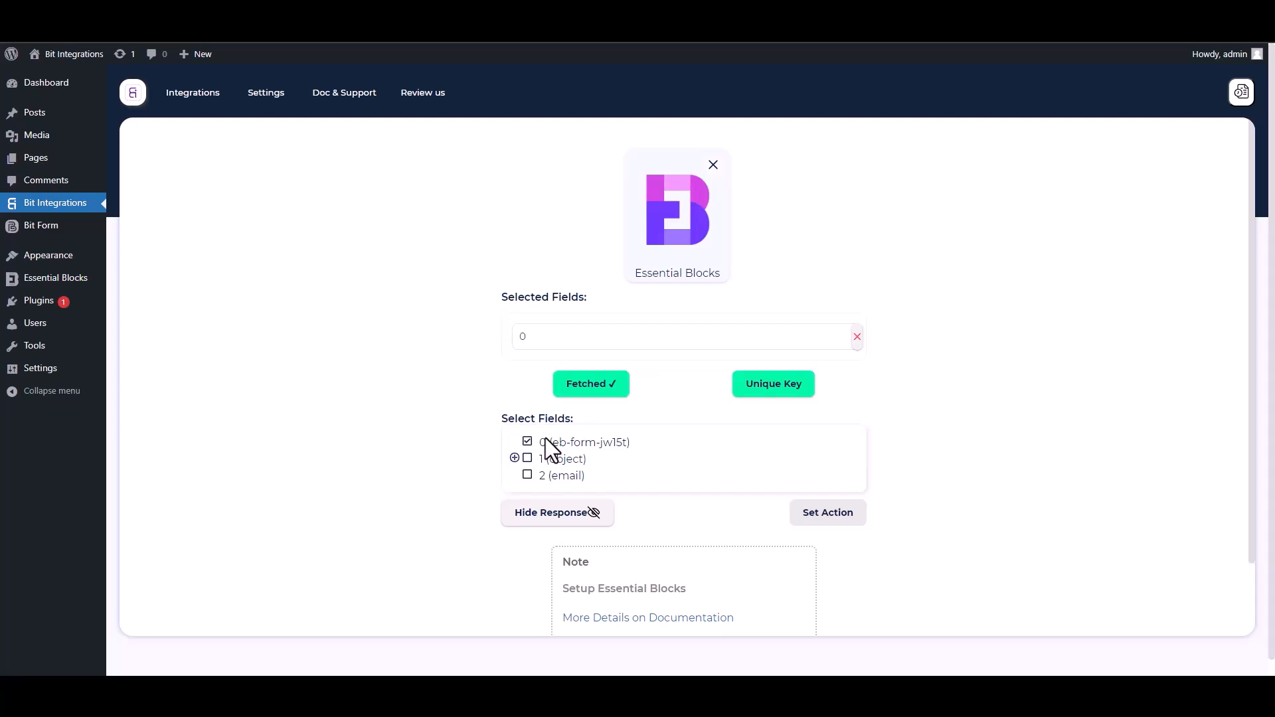
{"action": "left_click", "coordinate": [515, 459]}
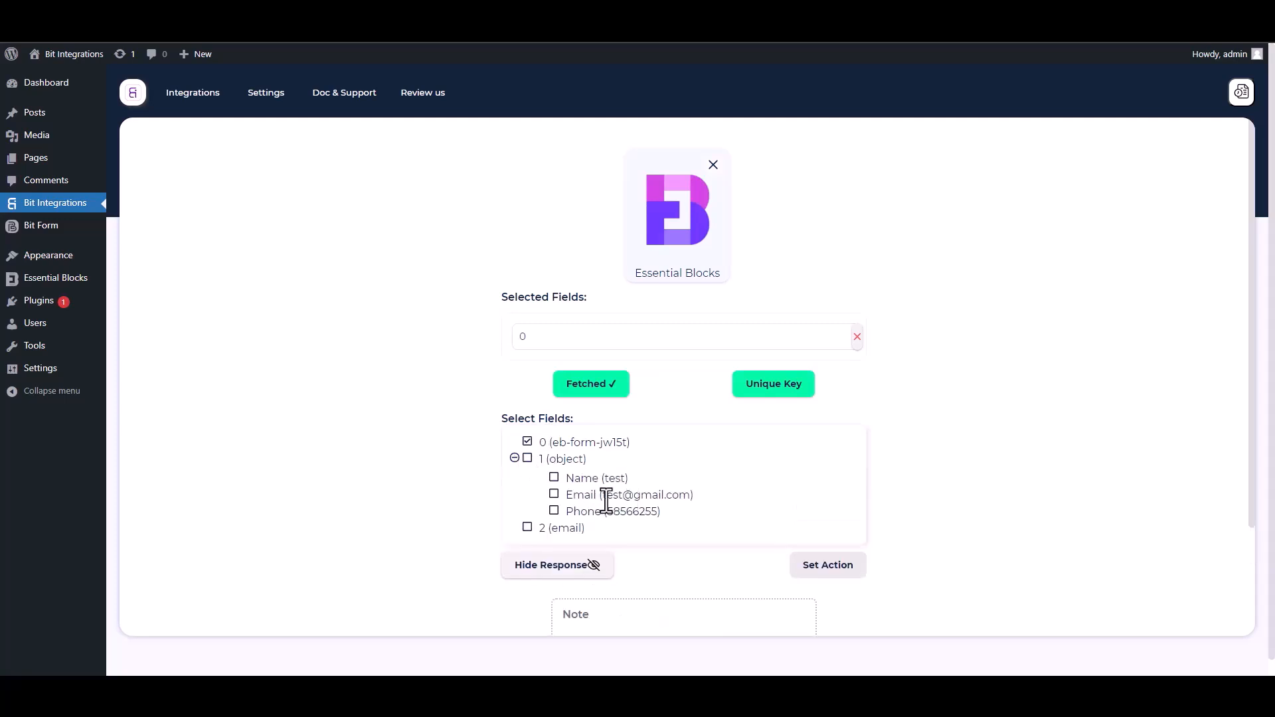
{"action": "left_click", "coordinate": [555, 479]}
{"action": "left_click", "coordinate": [555, 529]}
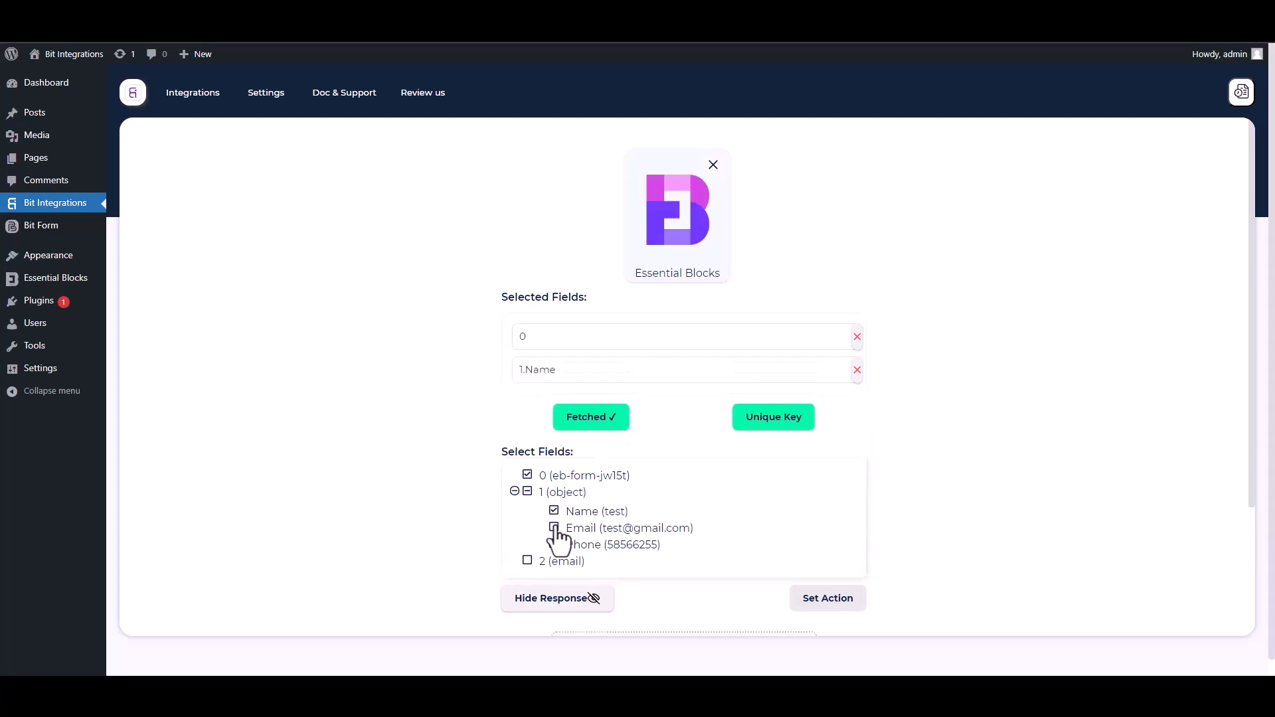
{"action": "left_click", "coordinate": [555, 578]}
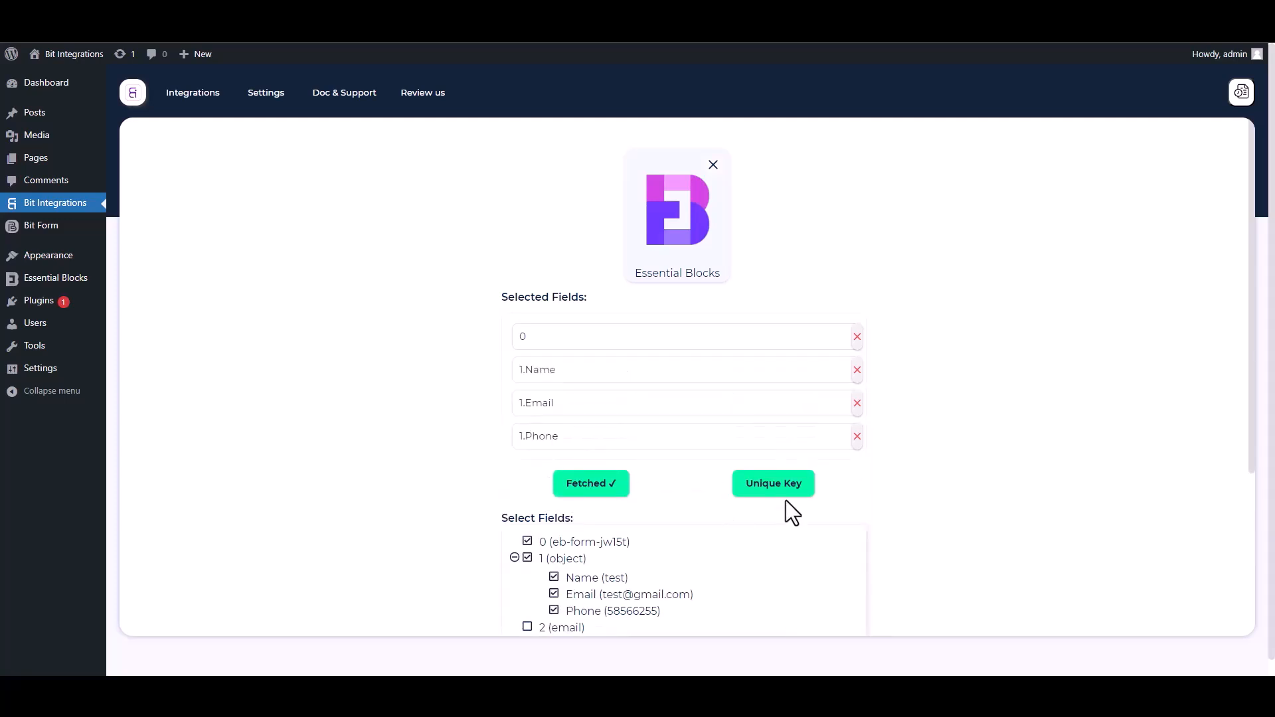
Set field 0 as the unique primary key.
{"action": "scroll", "coordinate": [1245, 432], "scroll_direction": "down", "scroll_amount": 2}
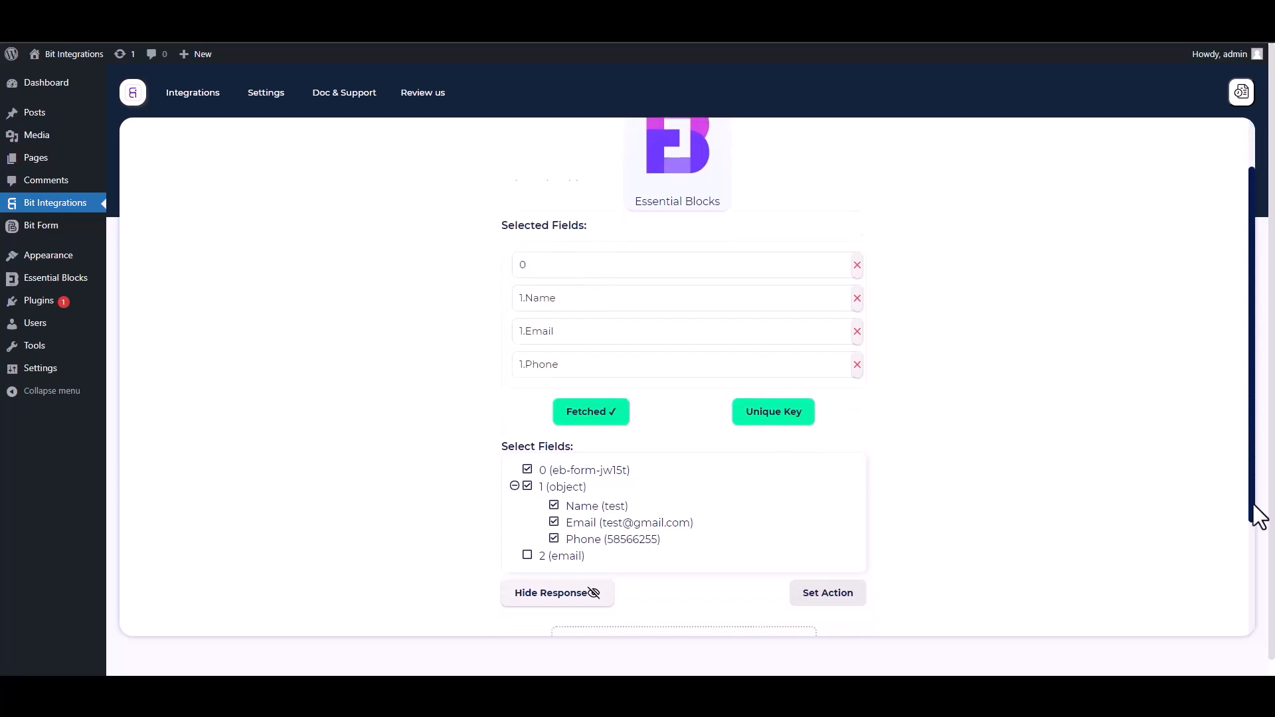
{"action": "left_click", "coordinate": [777, 362]}
{"action": "left_click", "coordinate": [624, 365]}
{"action": "left_click", "coordinate": [537, 398]}
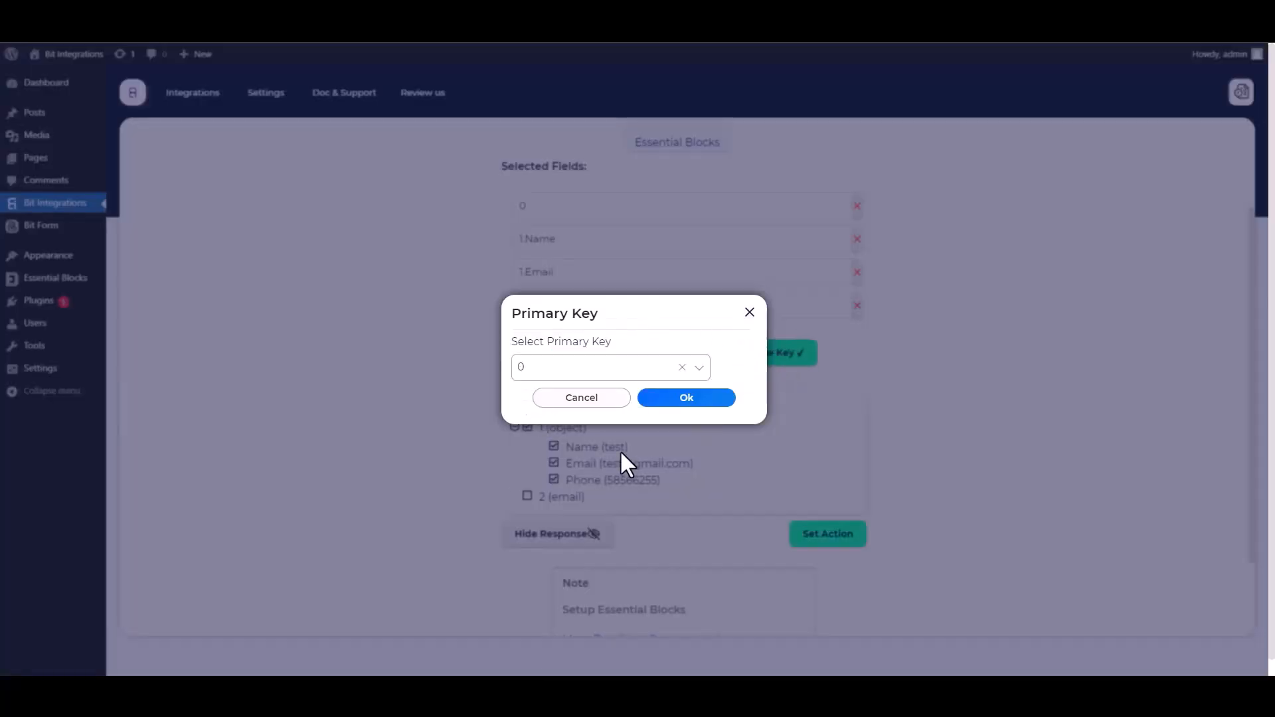
{"action": "left_click", "coordinate": [682, 401]}
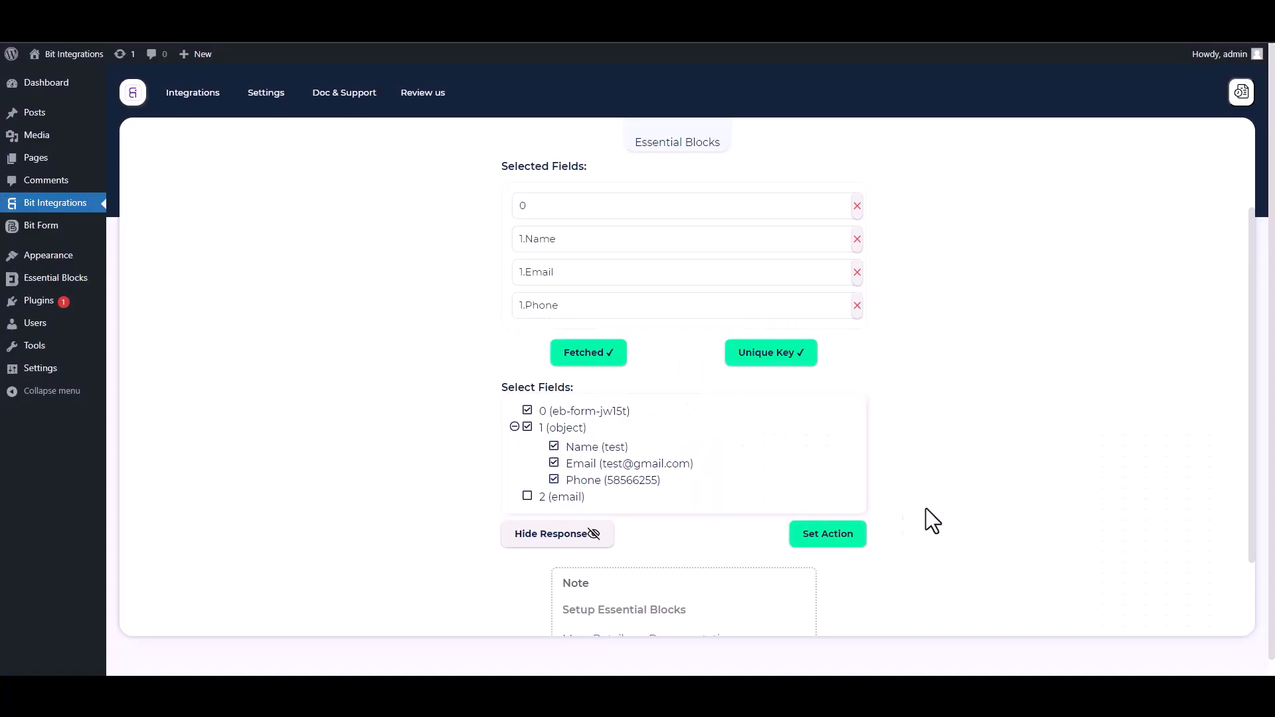
Choose KonnectzIT as the action app, found by searching 'konn'.
{"action": "left_click", "coordinate": [861, 535]}
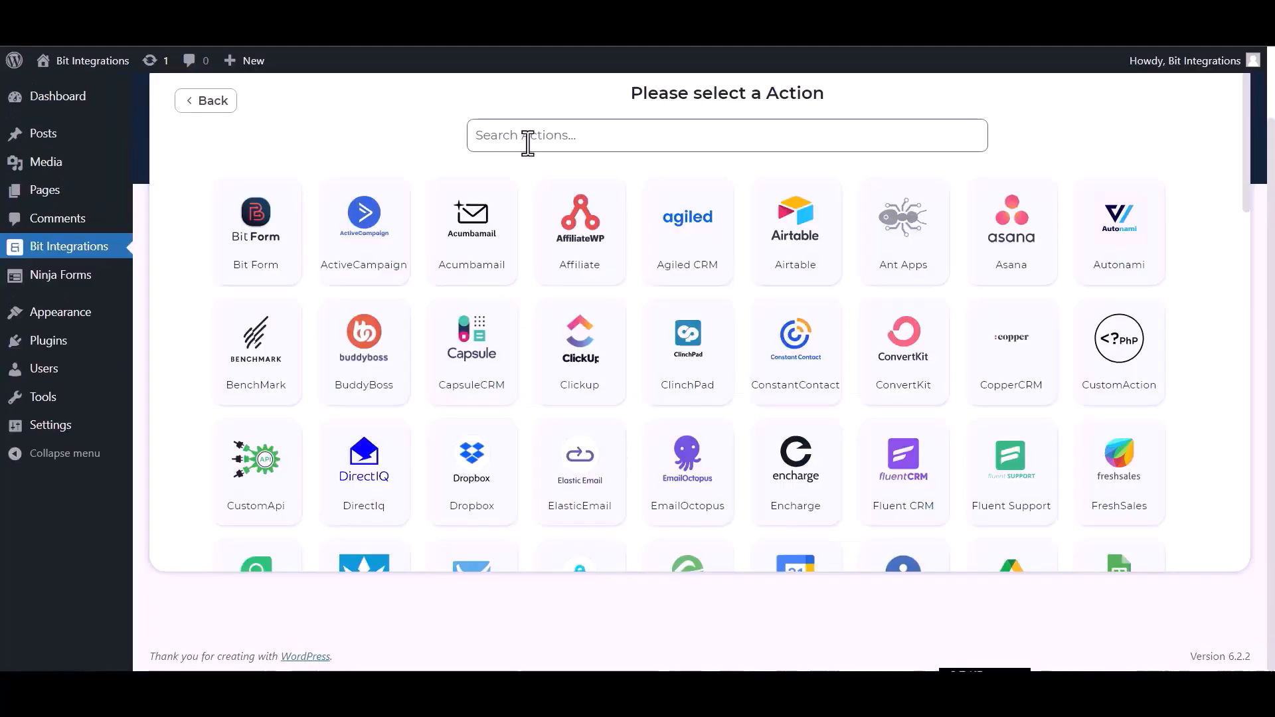
{"action": "type", "text": "konn"}
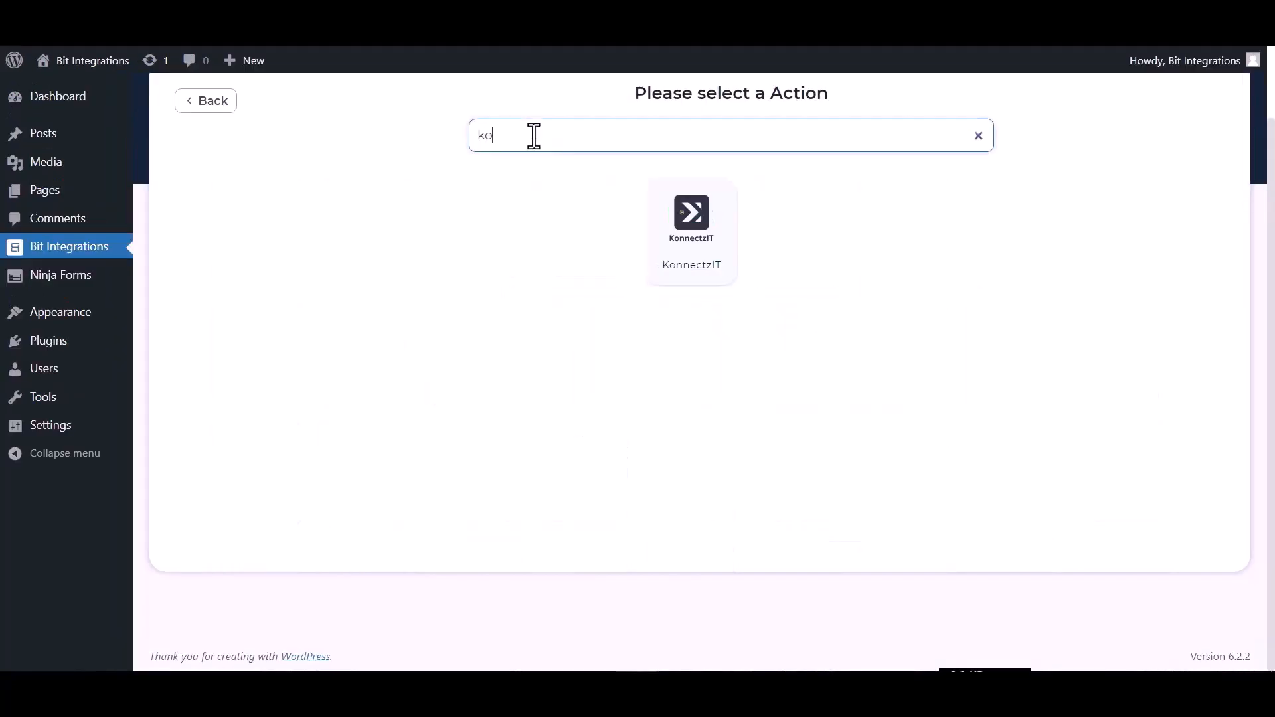
{"action": "left_click", "coordinate": [680, 250]}
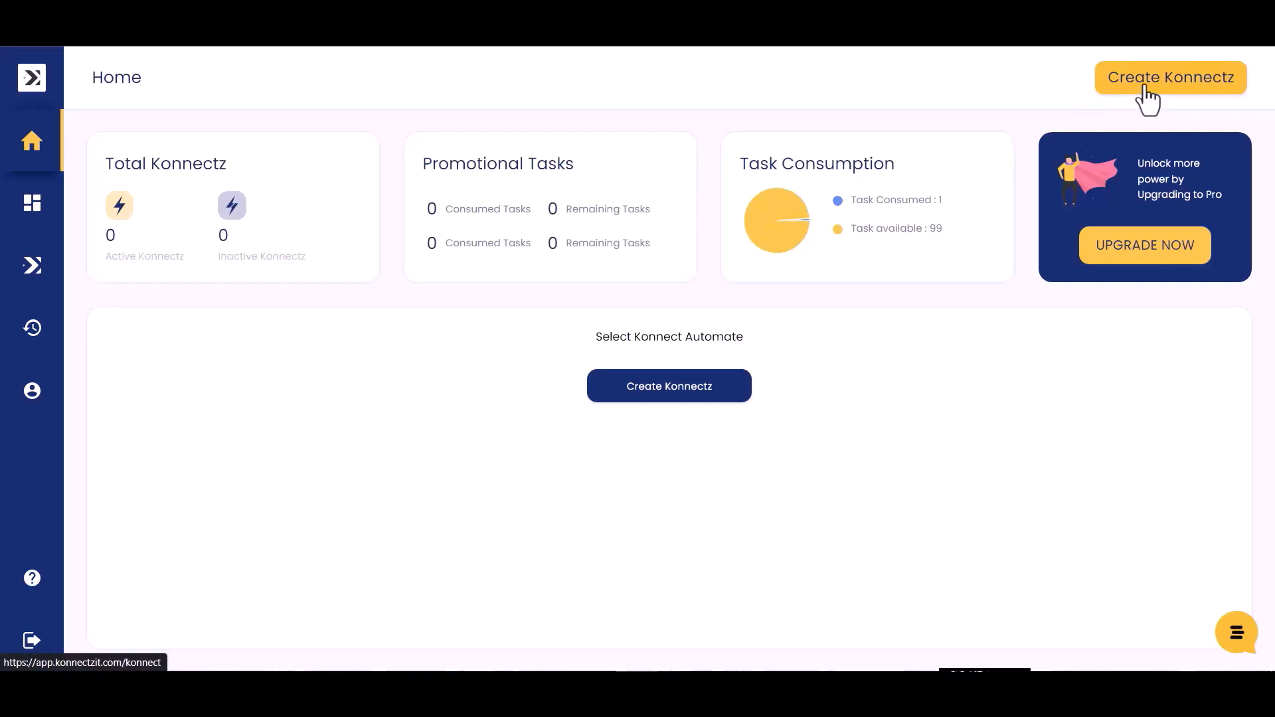
Create a new Konnectz named 'bit integrations'.
{"action": "left_click", "coordinate": [1145, 86]}
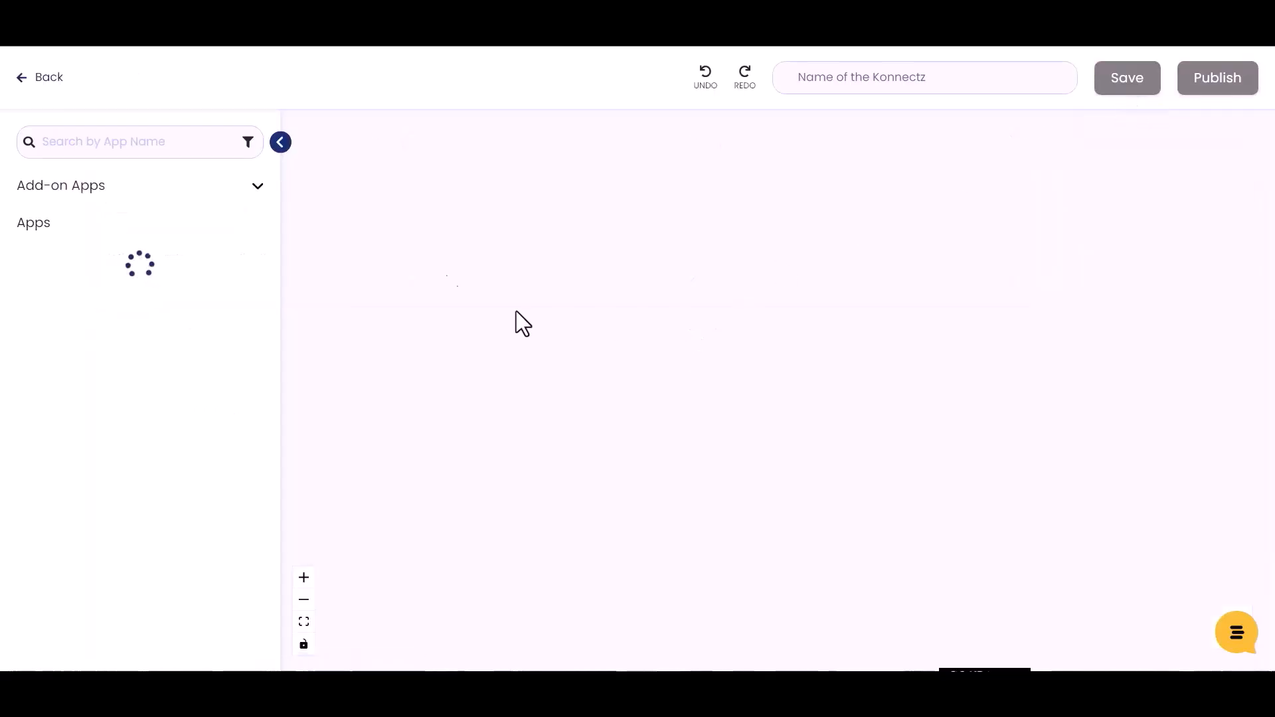
{"action": "left_click", "coordinate": [836, 81]}
{"action": "type", "text": "bit "}
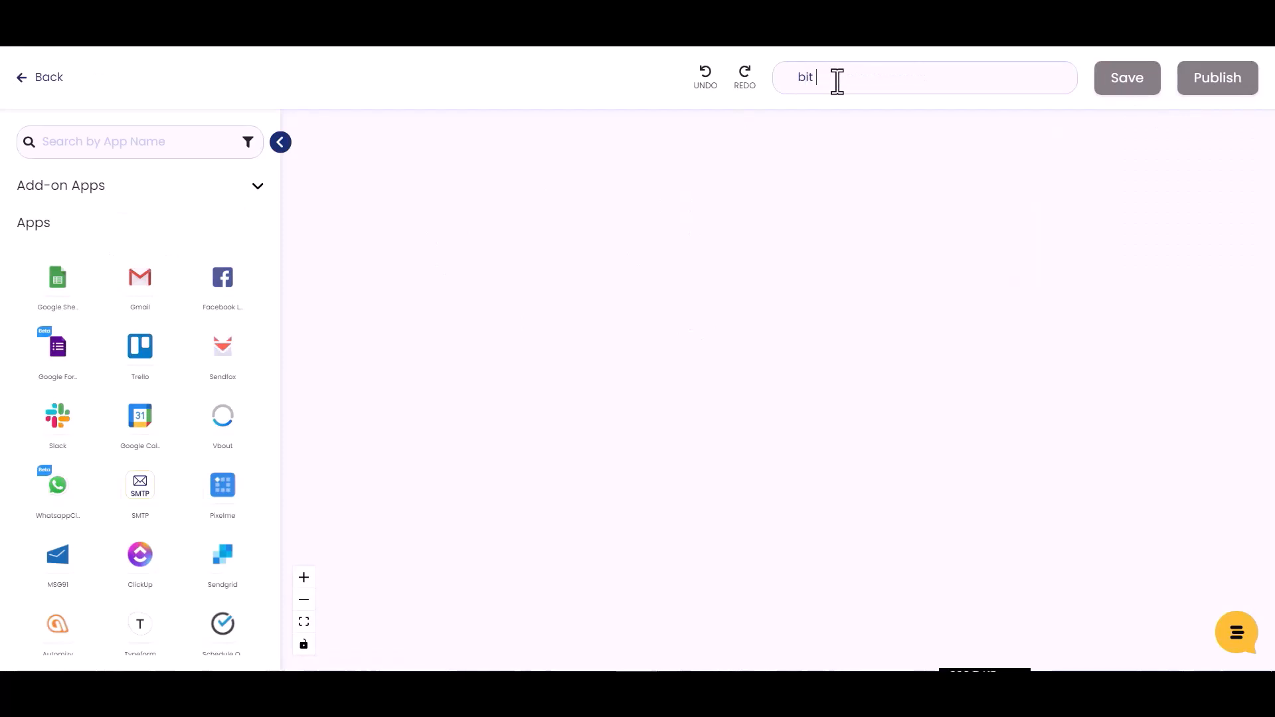
{"action": "type", "text": "integrations"}
Add a Webhook trigger, copy its URL and start capturing the webhook response.
{"action": "left_click", "coordinate": [76, 140]}
{"action": "type", "text": "webh"}
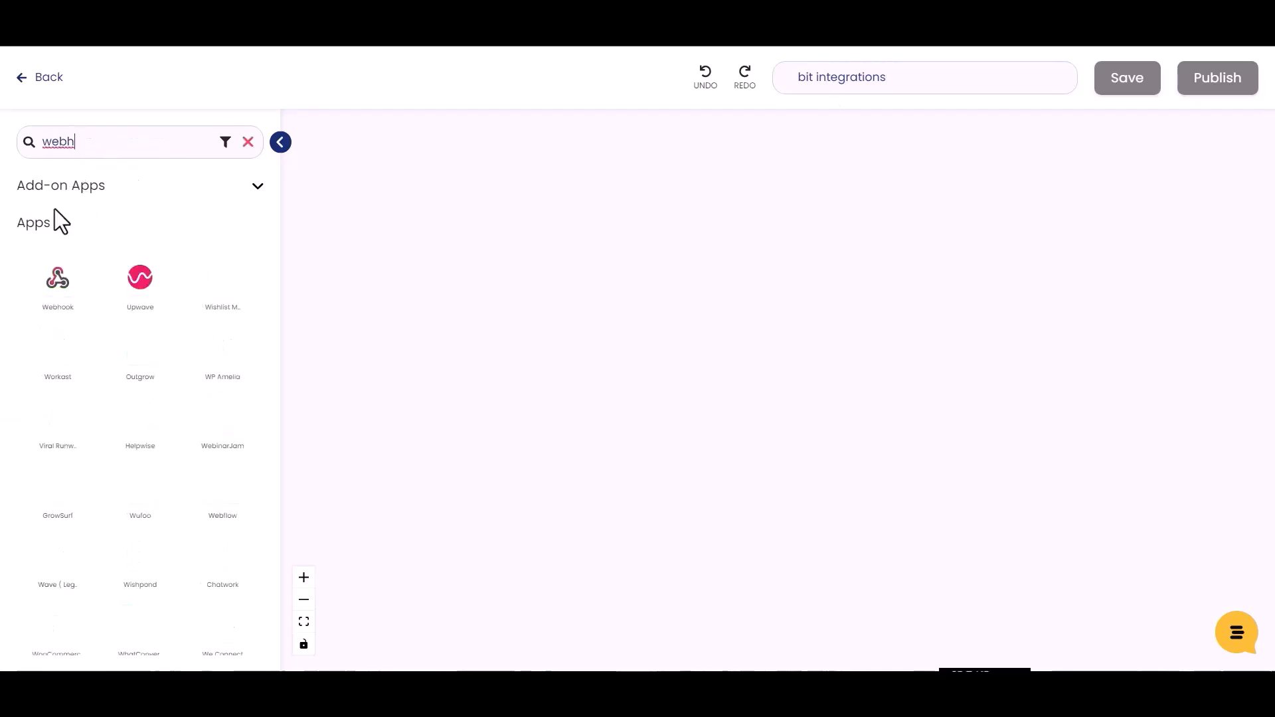
{"action": "left_click_drag", "start_coordinate": [67, 282], "coordinate": [408, 277]}
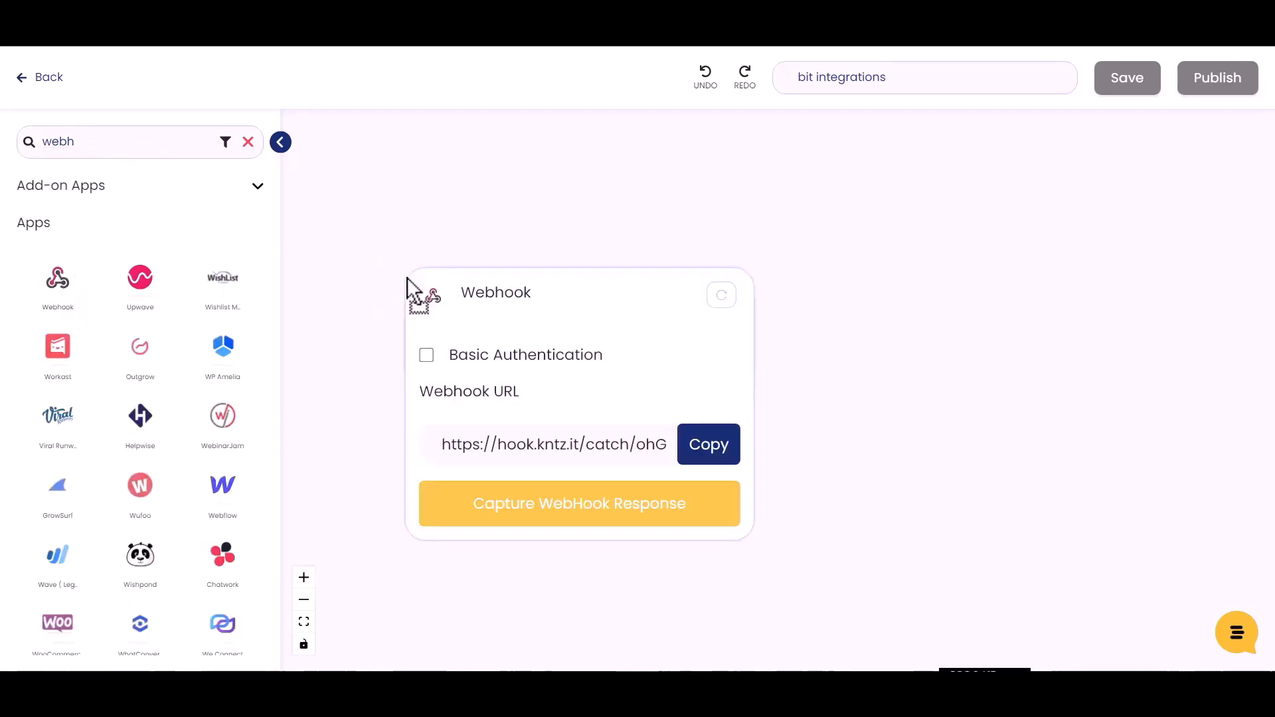
{"action": "left_click", "coordinate": [707, 450]}
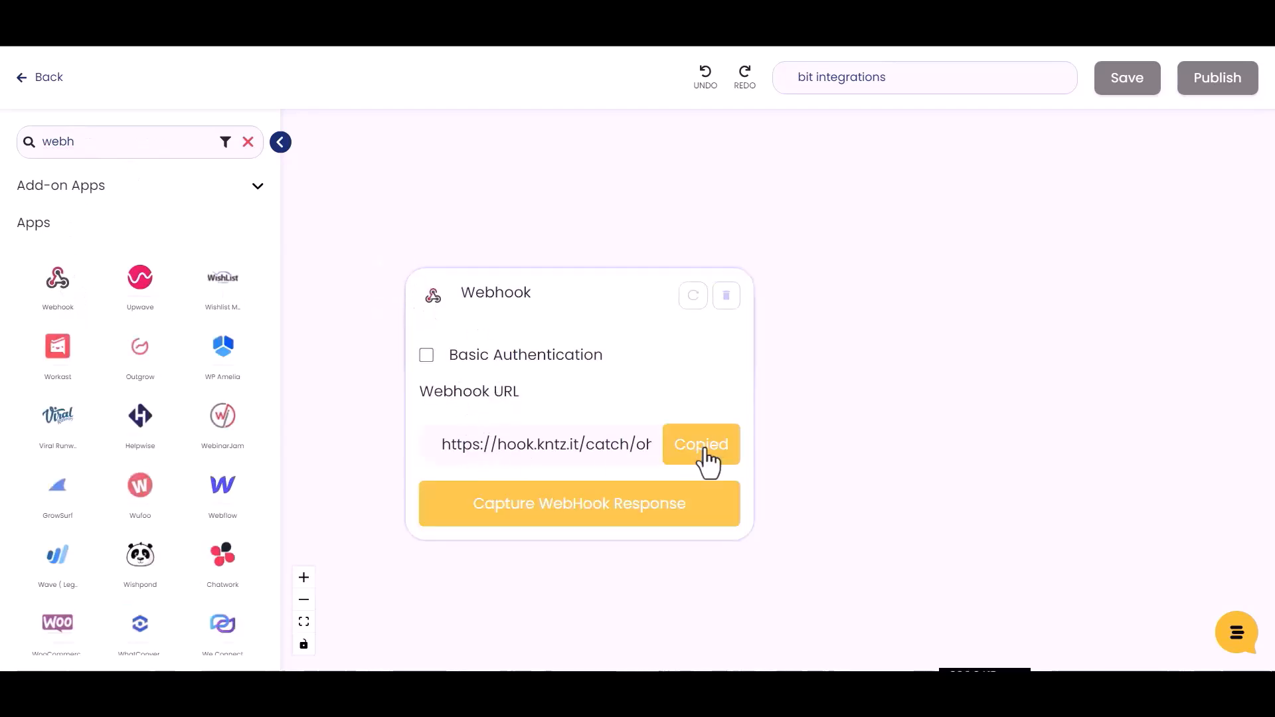
{"action": "left_click", "coordinate": [579, 515]}
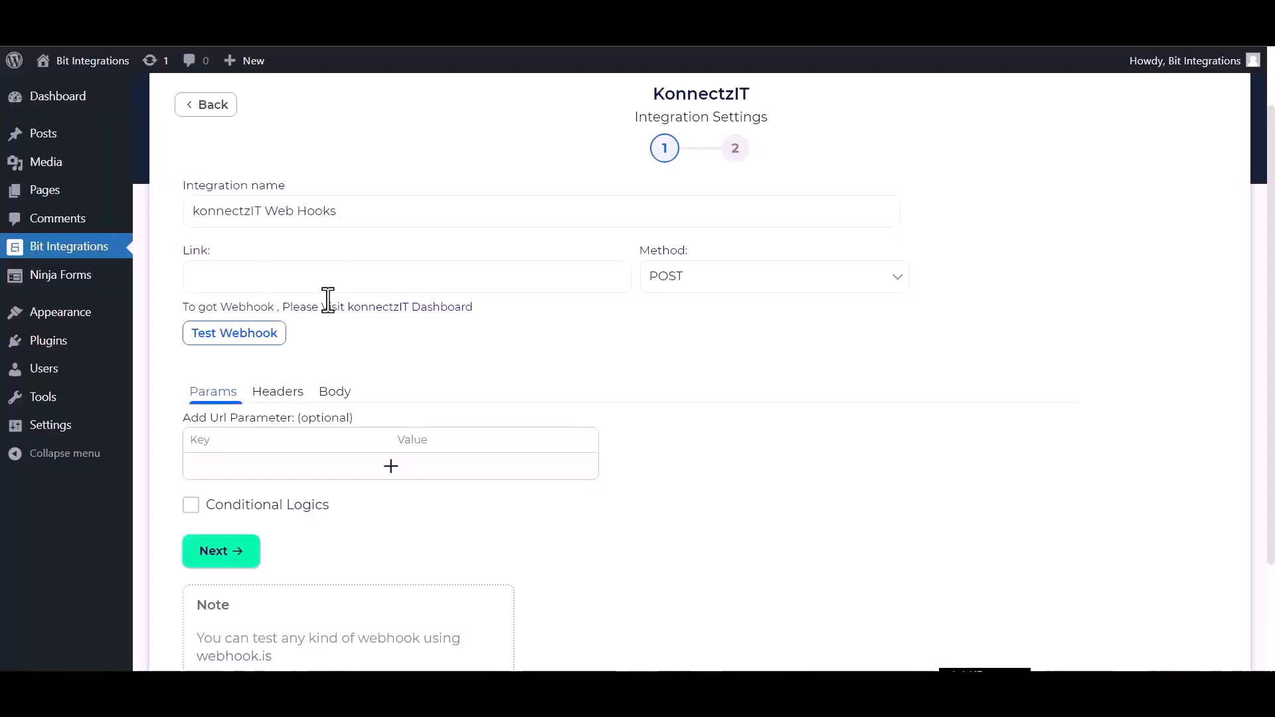
Paste the webhook URL into Link and send all data as application/json.
{"action": "left_click", "coordinate": [309, 273]}
{"action": "key", "text": "ctrl+v"}
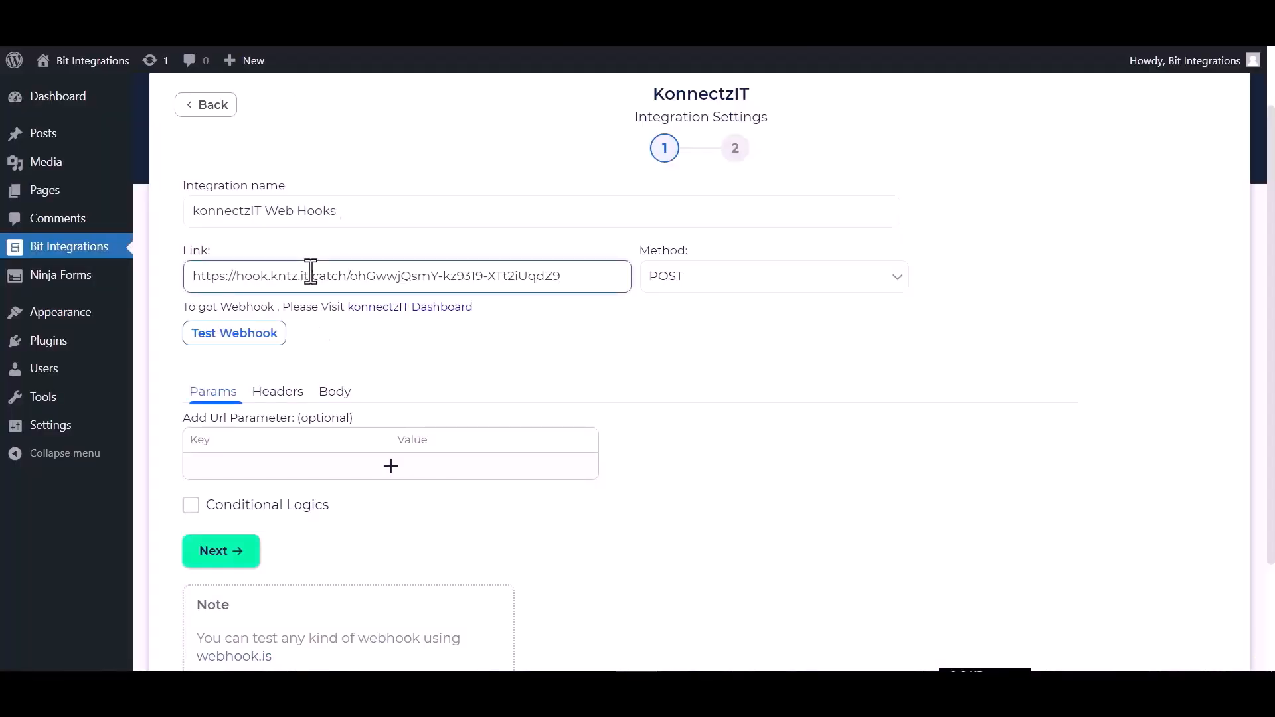
{"action": "left_click", "coordinate": [335, 393]}
{"action": "left_click", "coordinate": [247, 439]}
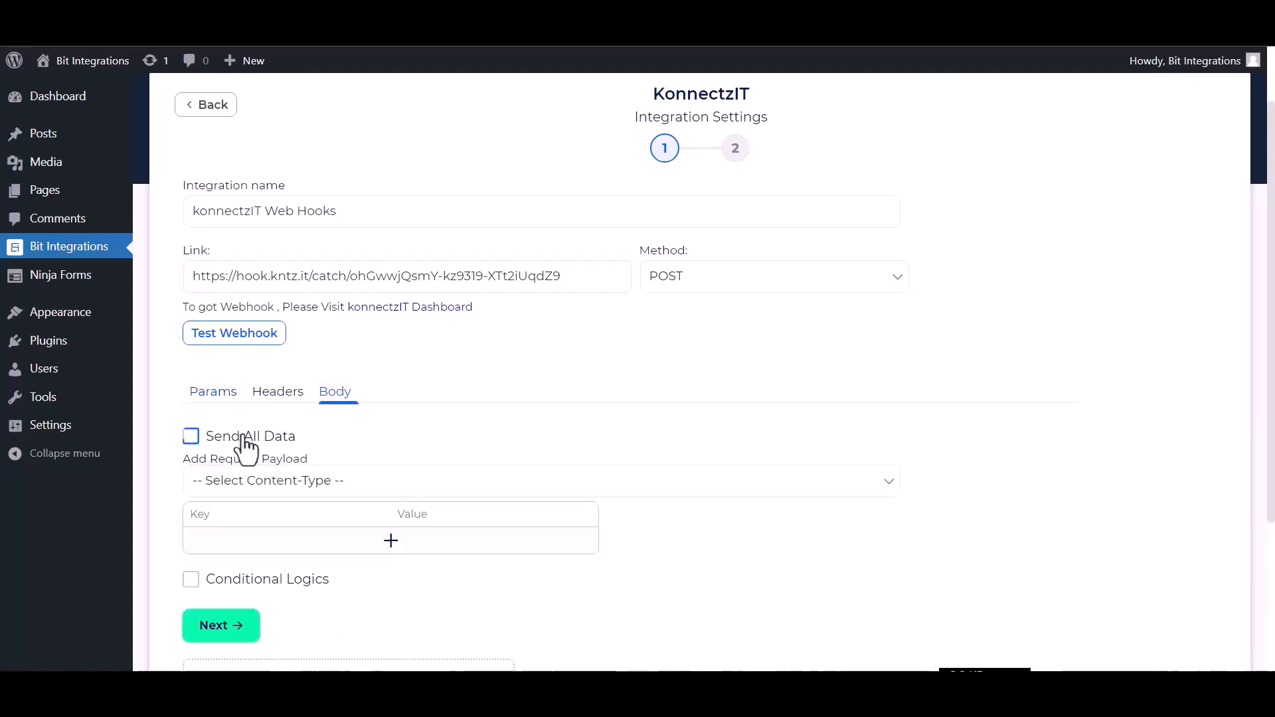
{"action": "left_click", "coordinate": [270, 488]}
{"action": "left_click", "coordinate": [277, 524]}
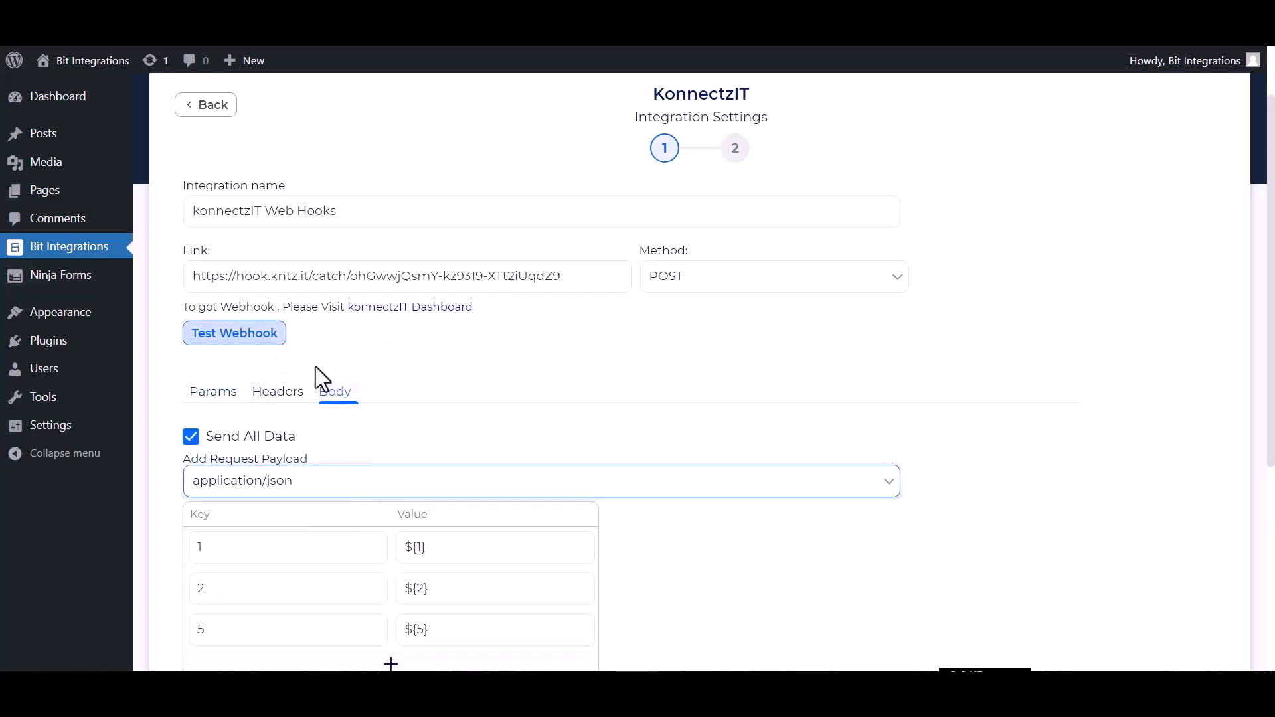
Run Test Webhook successfully and proceed to the next integration step.
{"action": "scroll", "coordinate": [346, 418], "scroll_direction": "down", "scroll_amount": 3}
{"action": "scroll", "coordinate": [312, 445], "scroll_direction": "up", "scroll_amount": 2}
{"action": "left_click", "coordinate": [245, 253]}
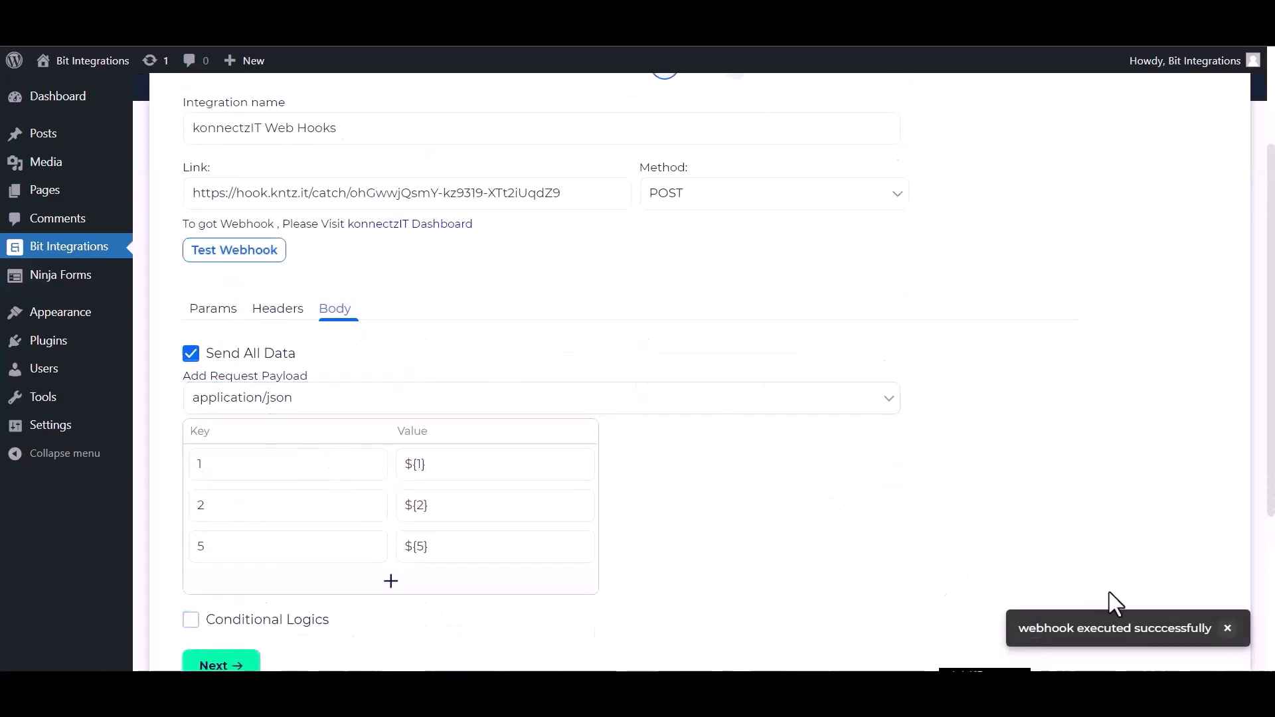
{"action": "scroll", "coordinate": [476, 606], "scroll_direction": "down", "scroll_amount": 3}
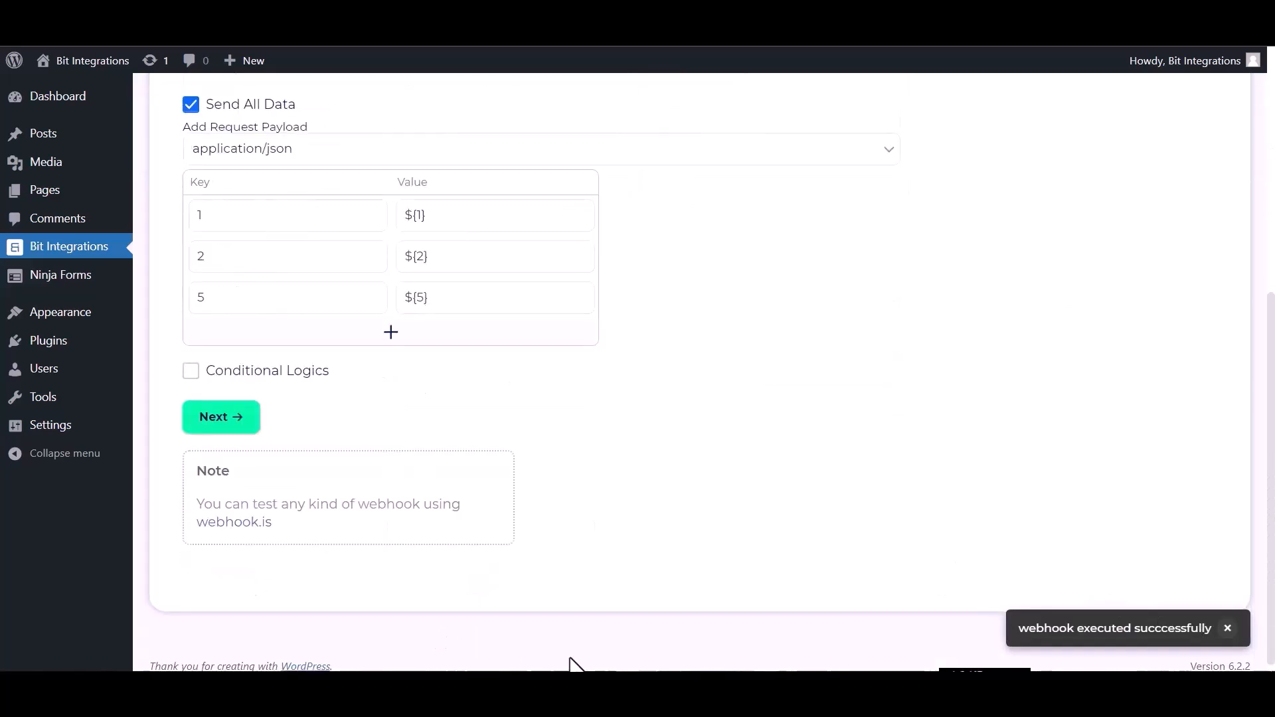
{"action": "left_click", "coordinate": [226, 420]}
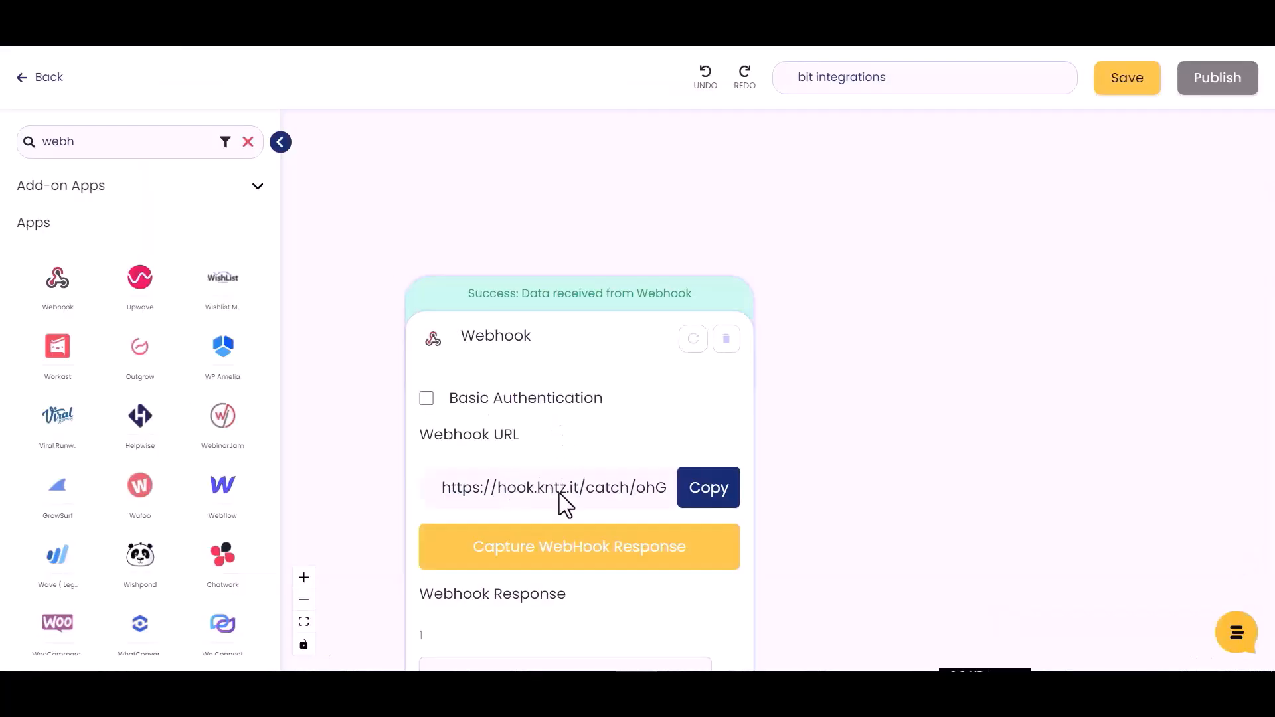
Find Airtable in the app list and drag it onto the canvas beside the Webhook step.
{"action": "scroll", "coordinate": [559, 493], "scroll_direction": "down", "scroll_amount": 3}
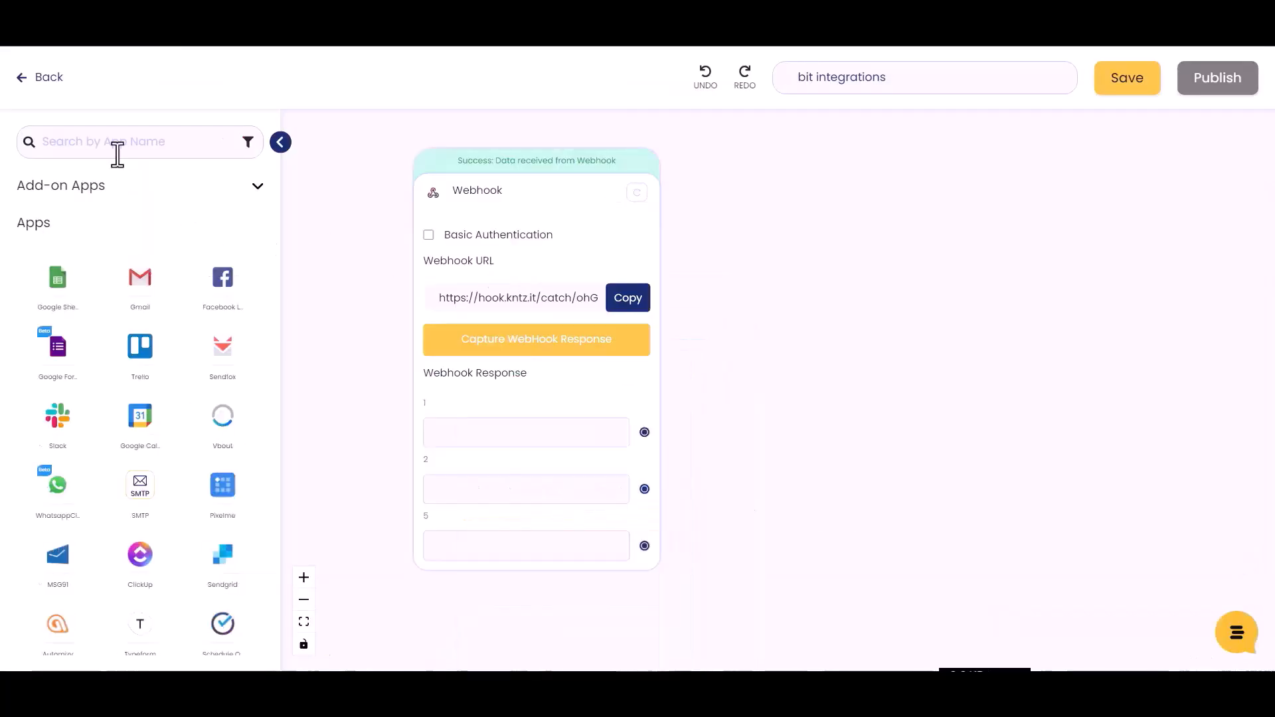
{"action": "left_click", "coordinate": [128, 150]}
{"action": "type", "text": "airy"}
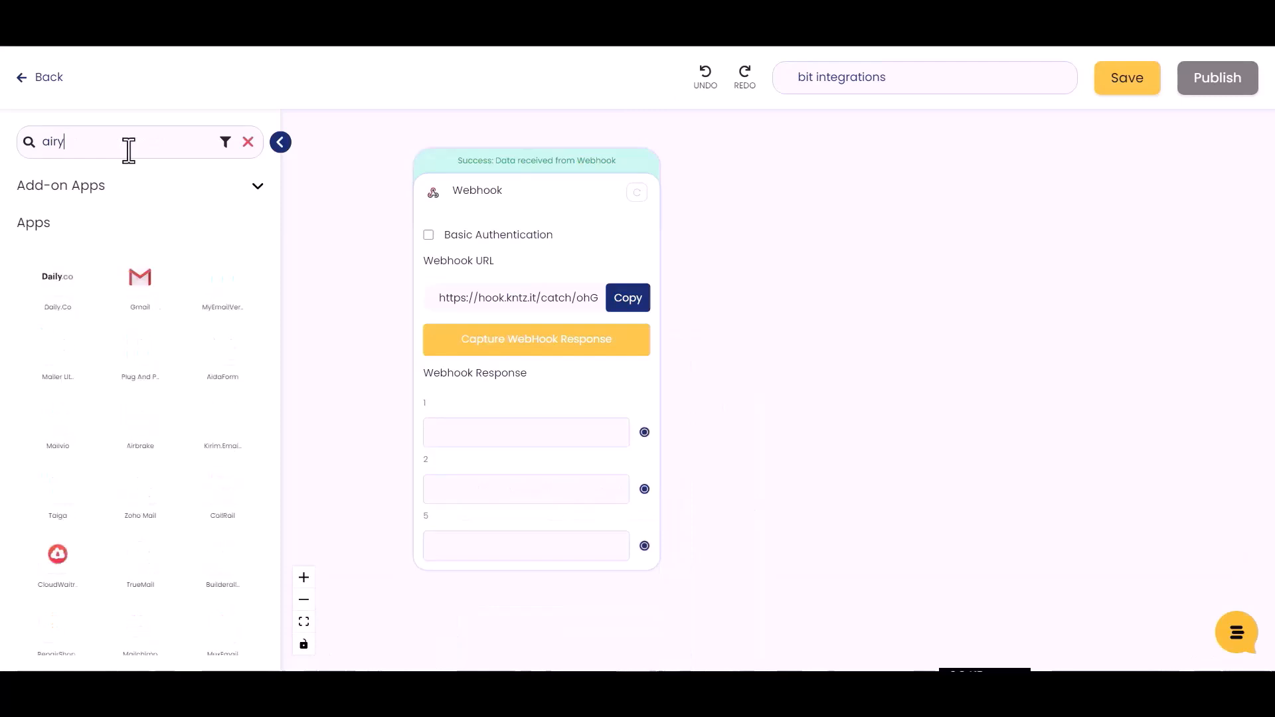
{"action": "key", "text": "BackSpace"}
{"action": "type", "text": "ta"}
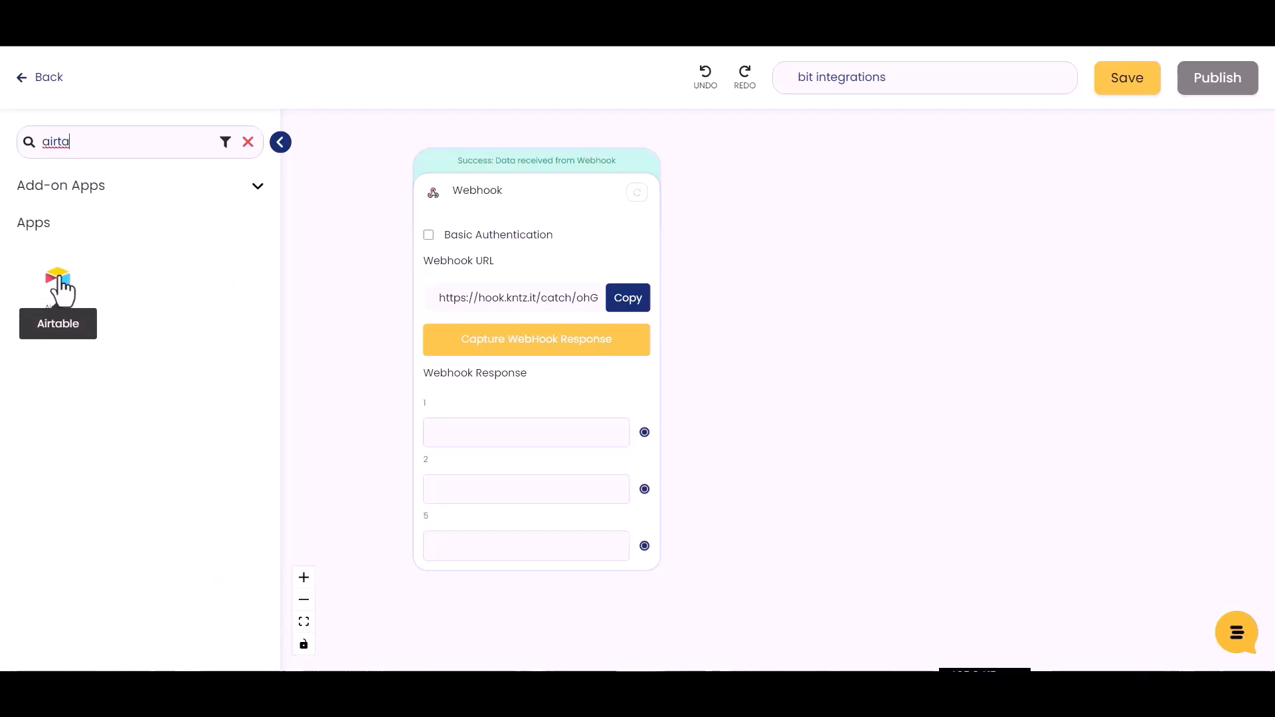
{"action": "left_click_drag", "start_coordinate": [59, 286], "coordinate": [828, 333]}
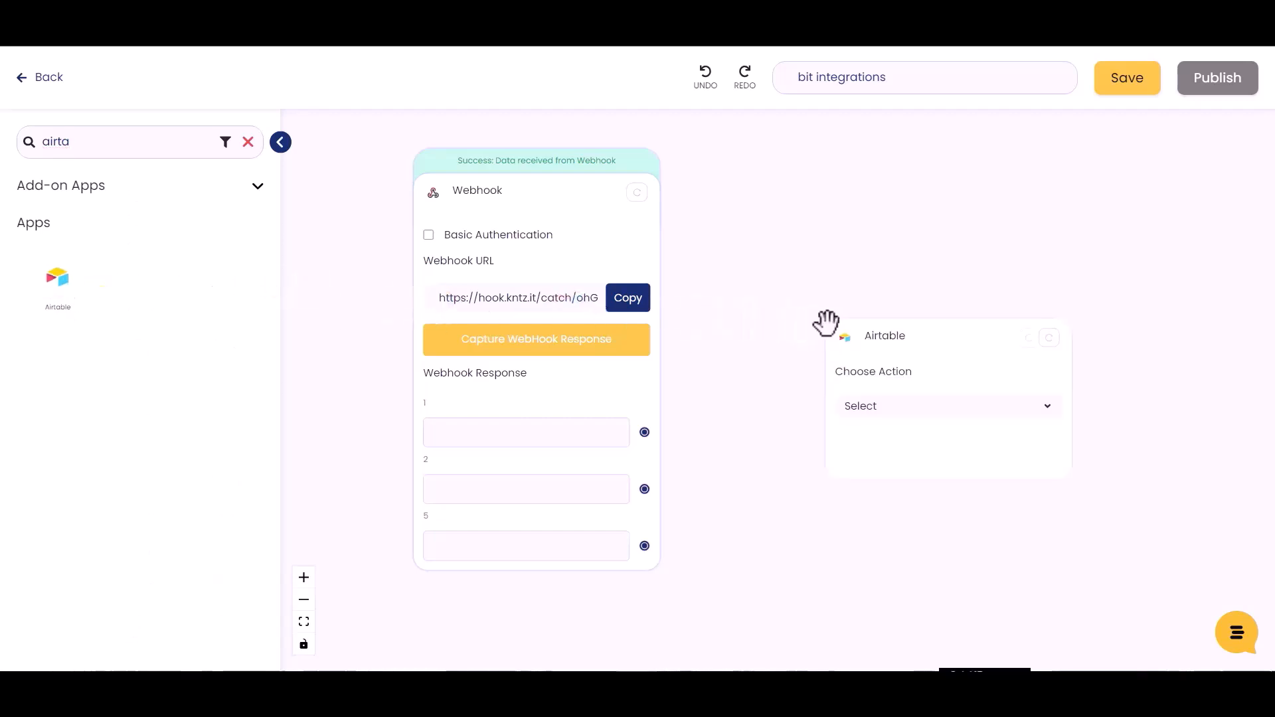
Set Airtable to Create Record in the bit integration base's Table 1, typecast True.
{"action": "left_click", "coordinate": [895, 415]}
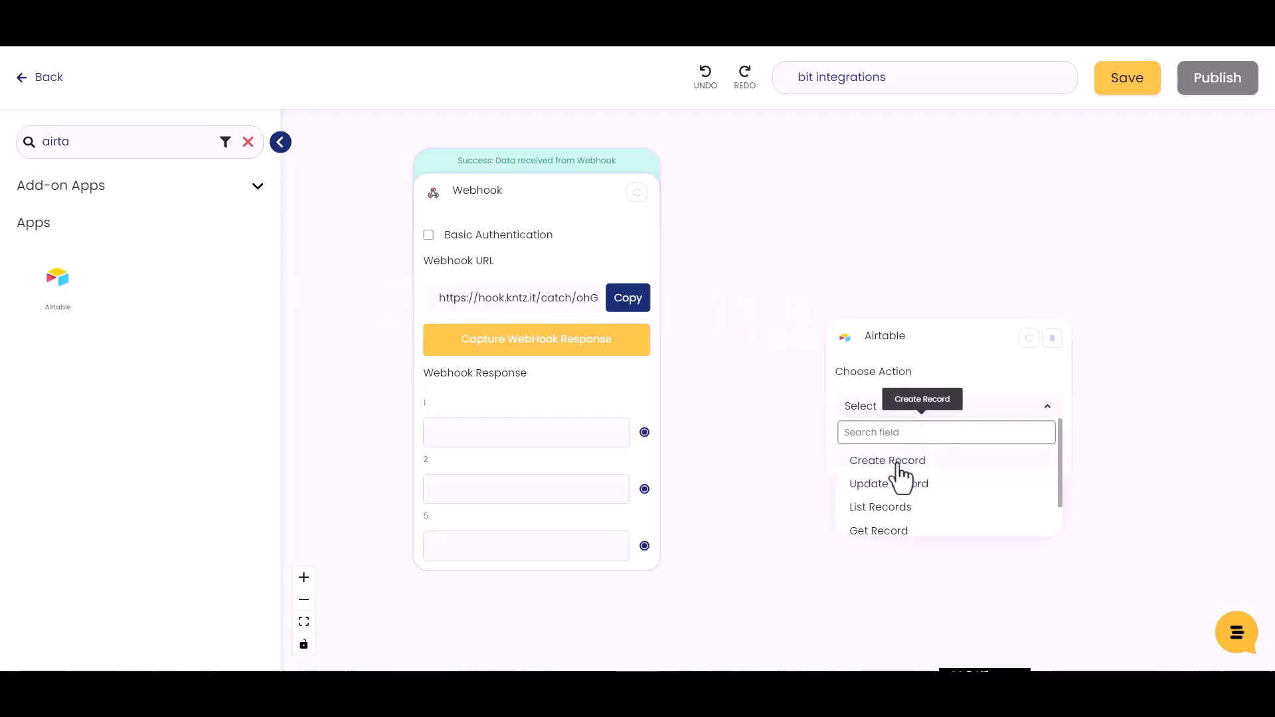
{"action": "left_click", "coordinate": [898, 461]}
{"action": "left_click", "coordinate": [895, 476]}
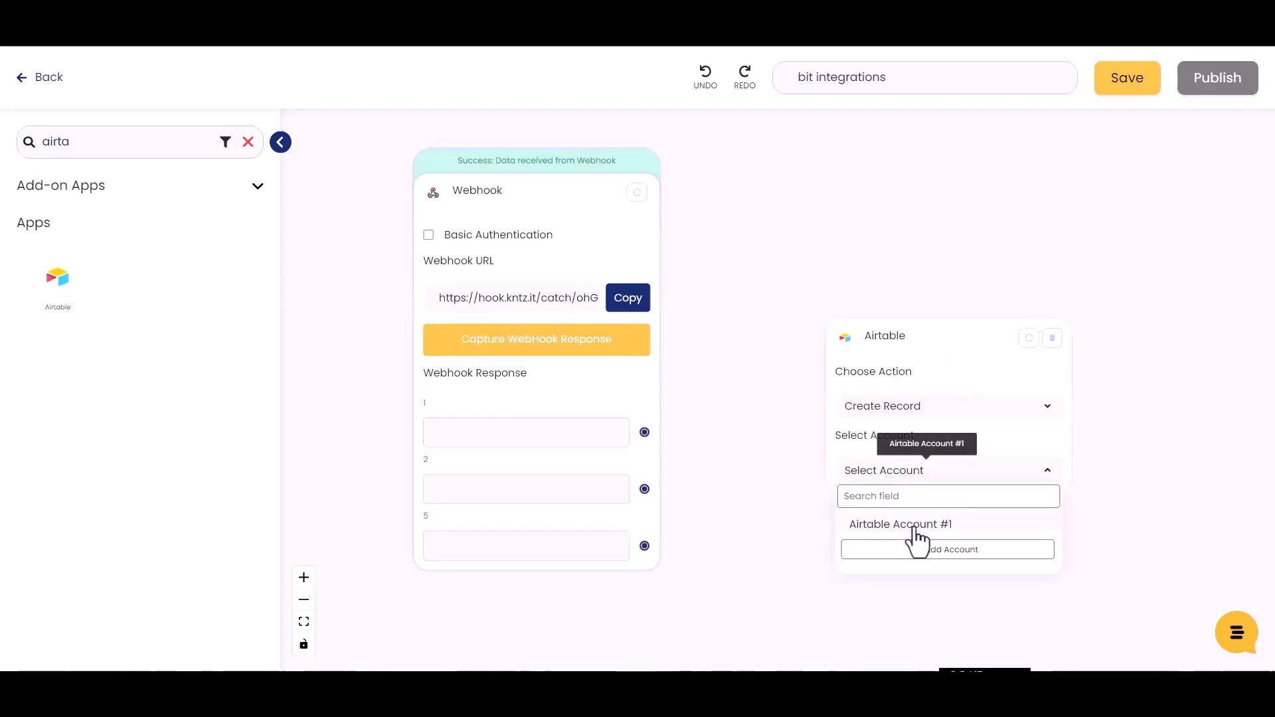
{"action": "left_click", "coordinate": [916, 526]}
{"action": "left_click", "coordinate": [922, 551]}
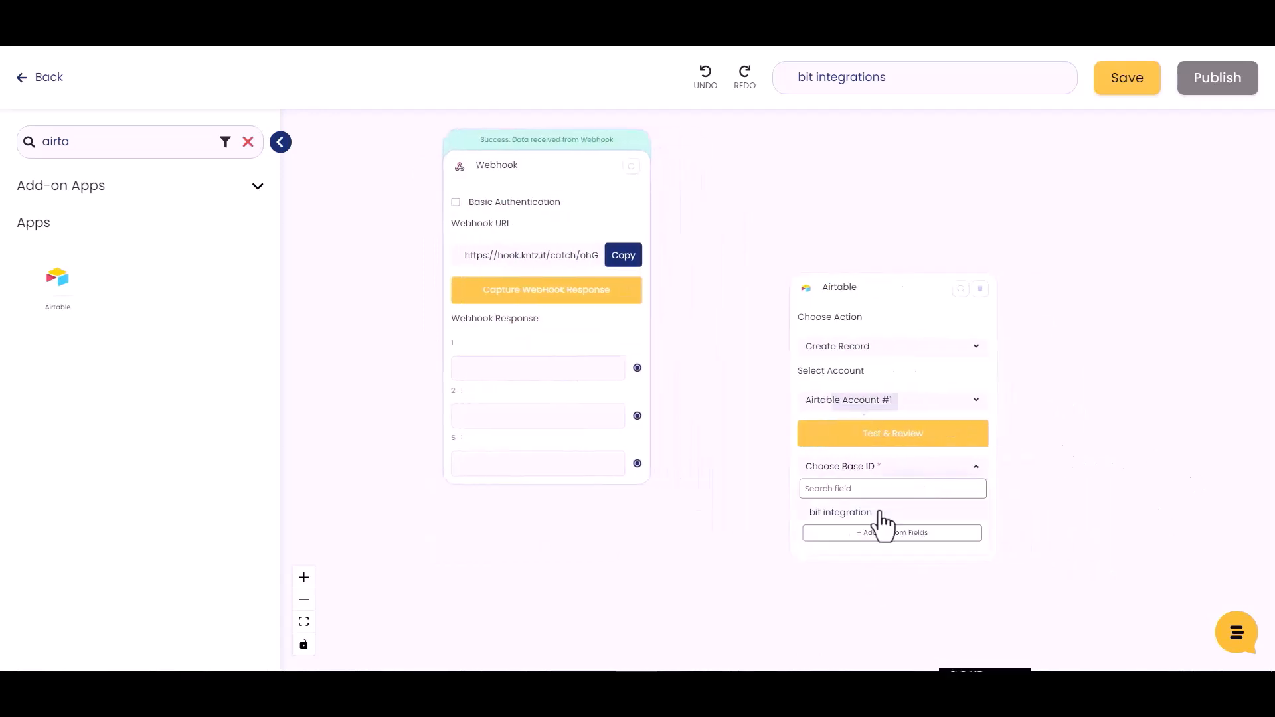
{"action": "left_click", "coordinate": [847, 513]}
{"action": "left_click", "coordinate": [879, 499]}
{"action": "left_click", "coordinate": [865, 544]}
{"action": "left_click", "coordinate": [931, 551]}
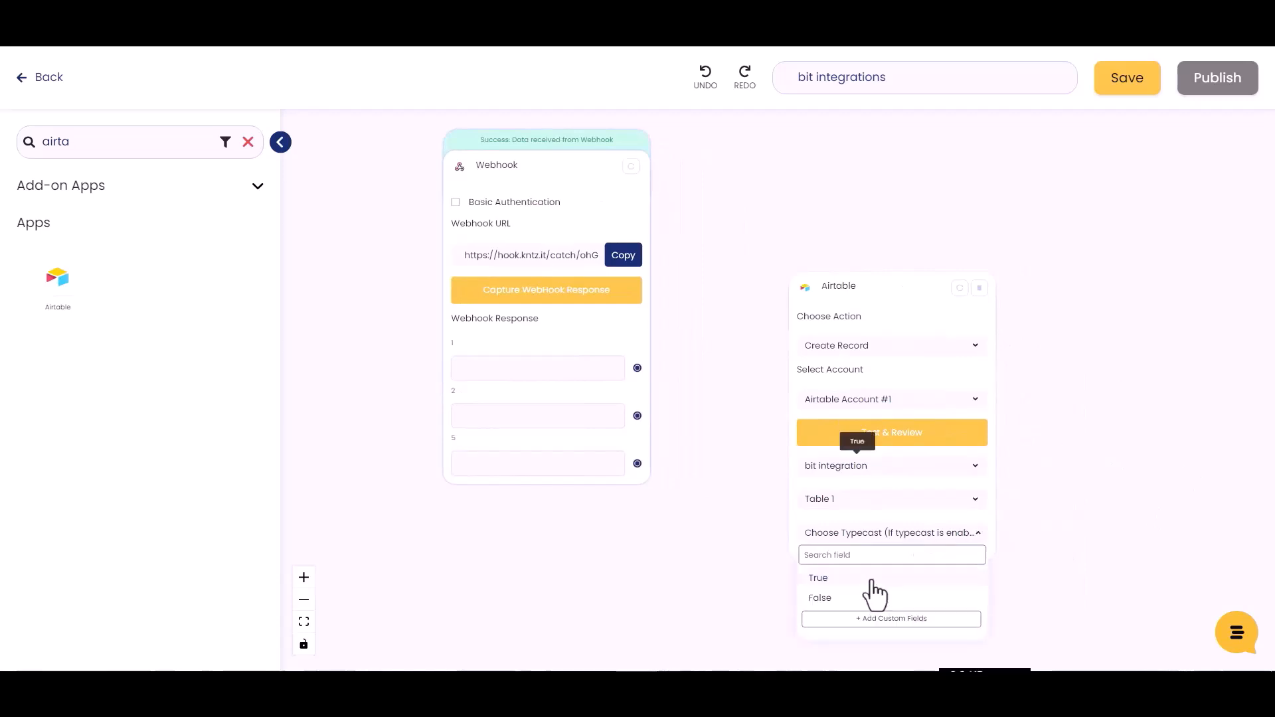
{"action": "left_click", "coordinate": [823, 581]}
Add the additional fields Name, Email and Number to the Airtable step.
{"action": "left_click", "coordinate": [908, 439]}
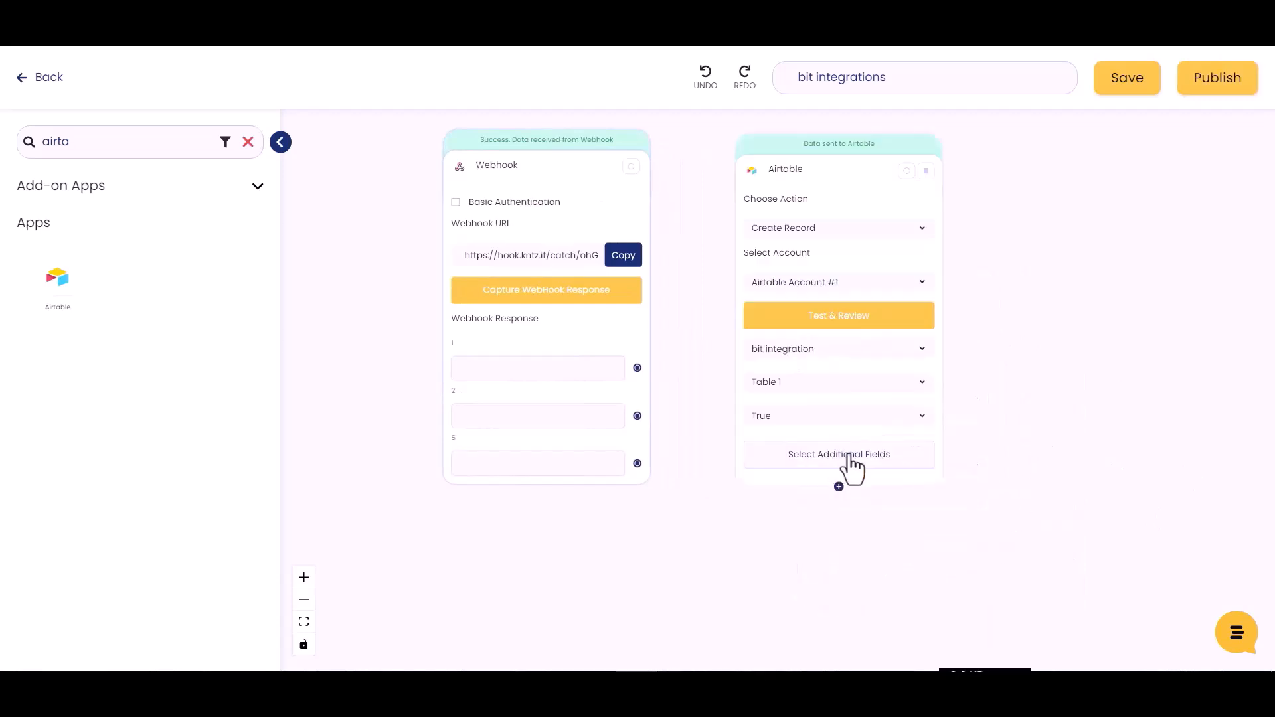
{"action": "left_click", "coordinate": [845, 456]}
{"action": "left_click", "coordinate": [232, 207]}
{"action": "left_click", "coordinate": [232, 254]}
{"action": "left_click", "coordinate": [231, 301]}
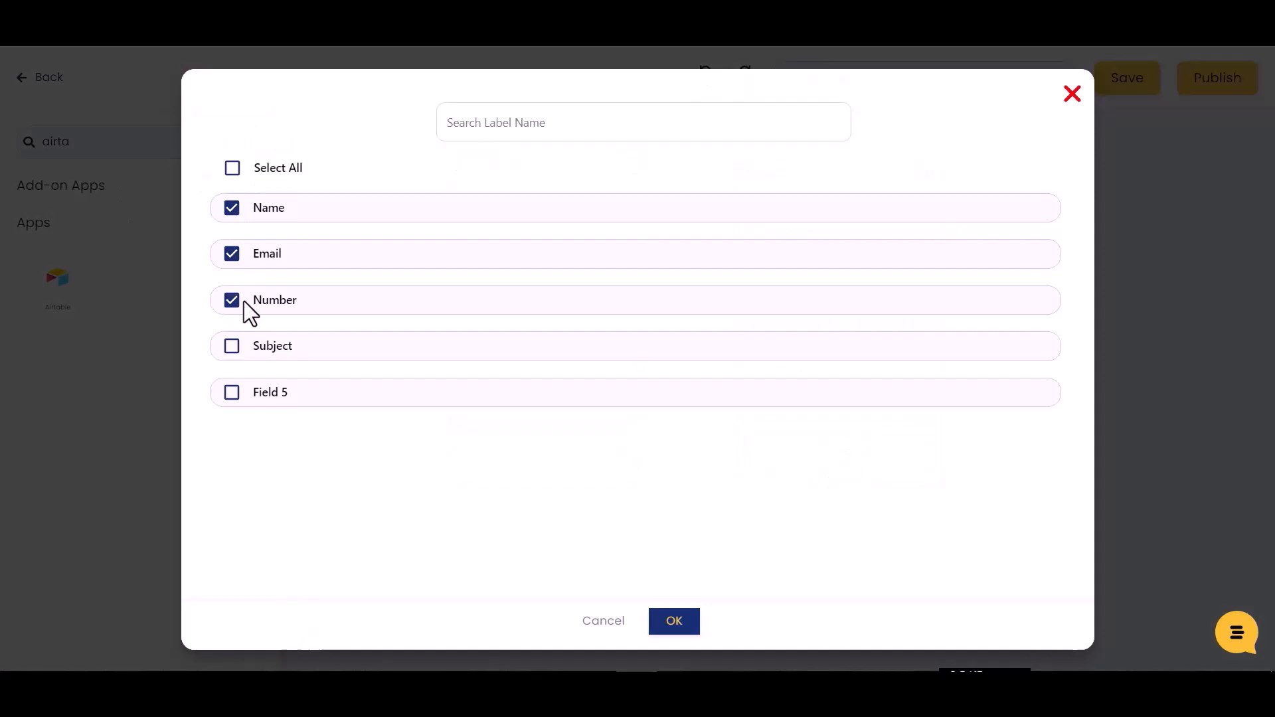
{"action": "left_click", "coordinate": [678, 623]}
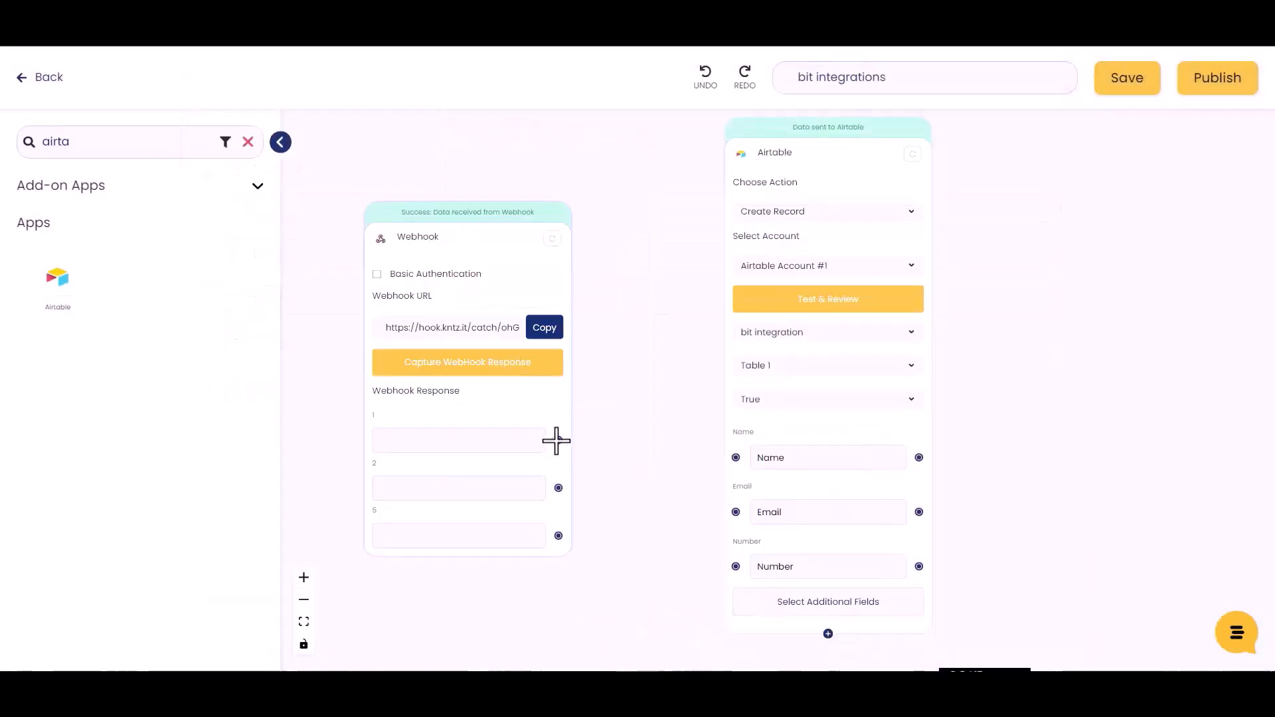
Map webhook responses 1, 2 and 5 to Airtable's Name, Email and Number.
{"action": "left_click_drag", "start_coordinate": [557, 440], "coordinate": [736, 458]}
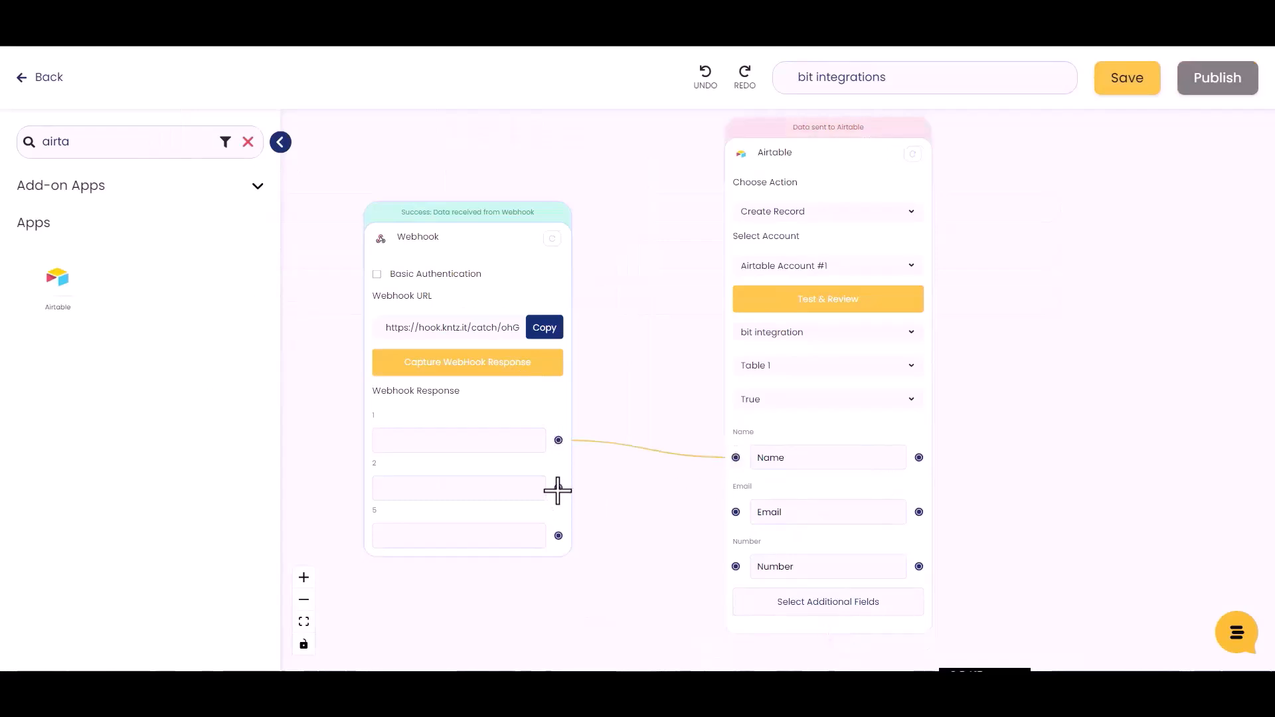
{"action": "left_click_drag", "start_coordinate": [644, 499], "coordinate": [735, 512]}
{"action": "left_click_drag", "start_coordinate": [557, 535], "coordinate": [736, 566]}
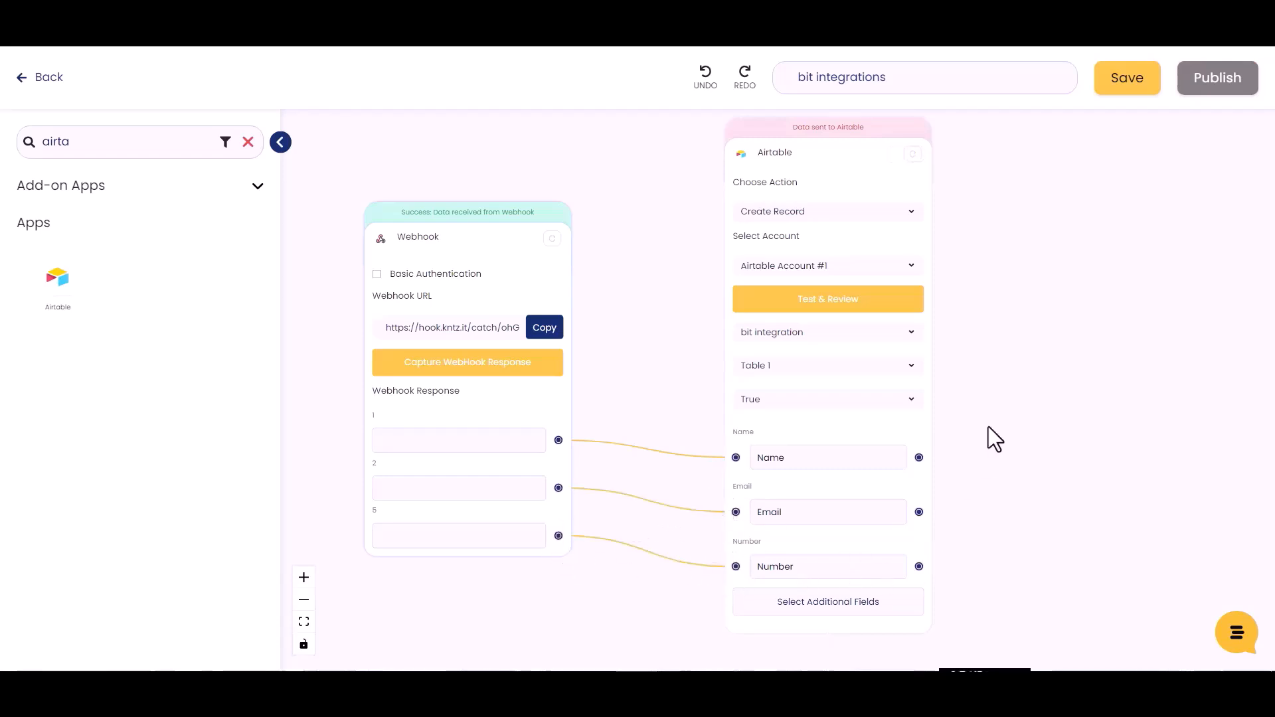
Test the Airtable step and save the Konnect.
{"action": "left_click", "coordinate": [836, 305]}
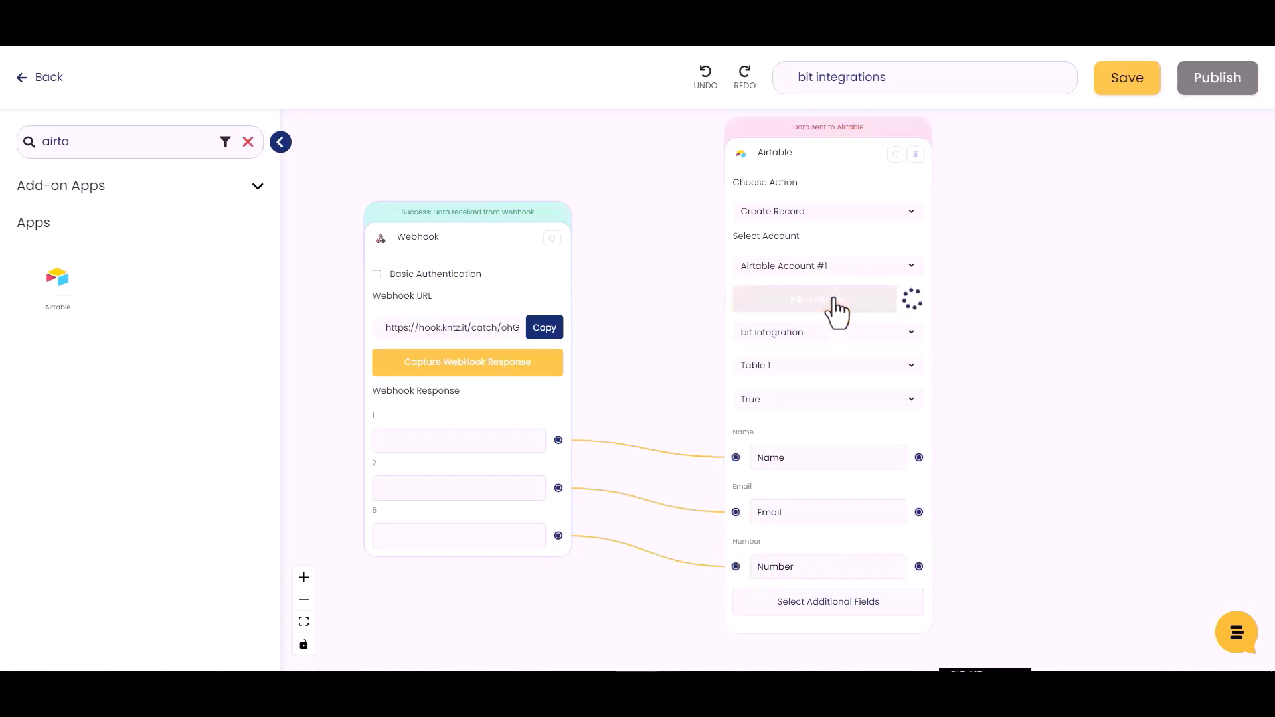
{"action": "left_click", "coordinate": [1122, 93]}
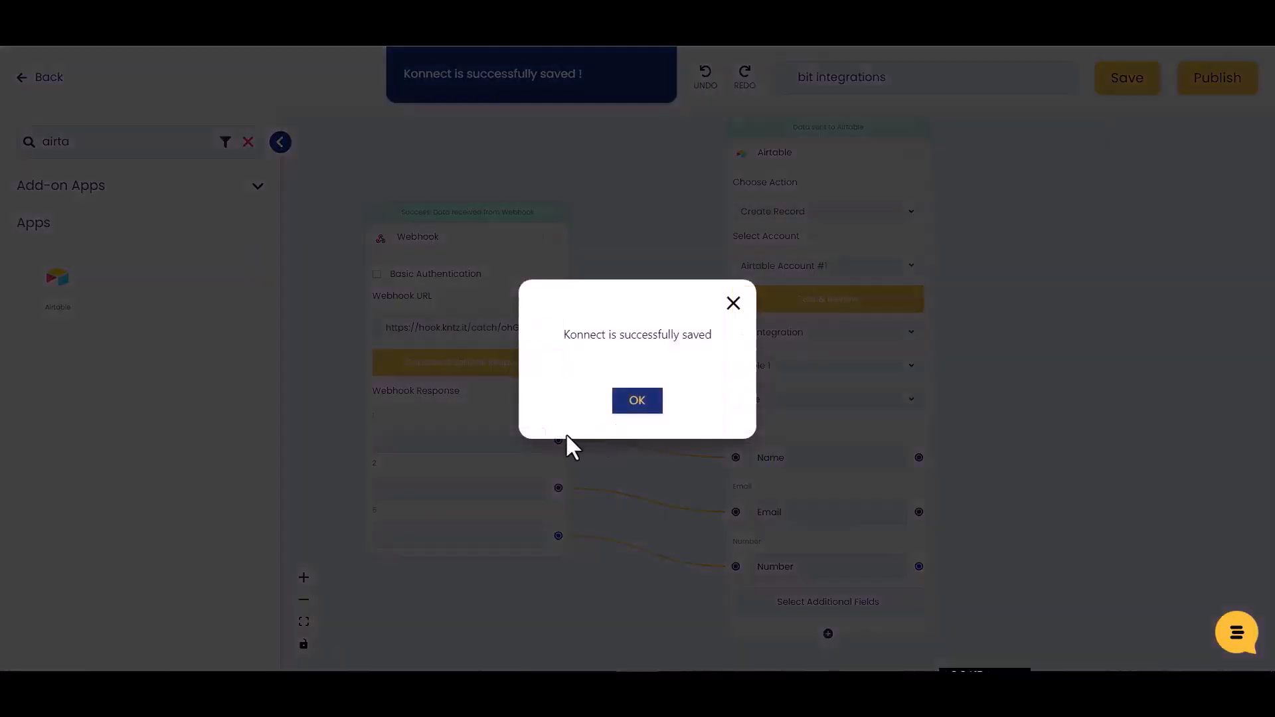
{"action": "left_click", "coordinate": [639, 405]}
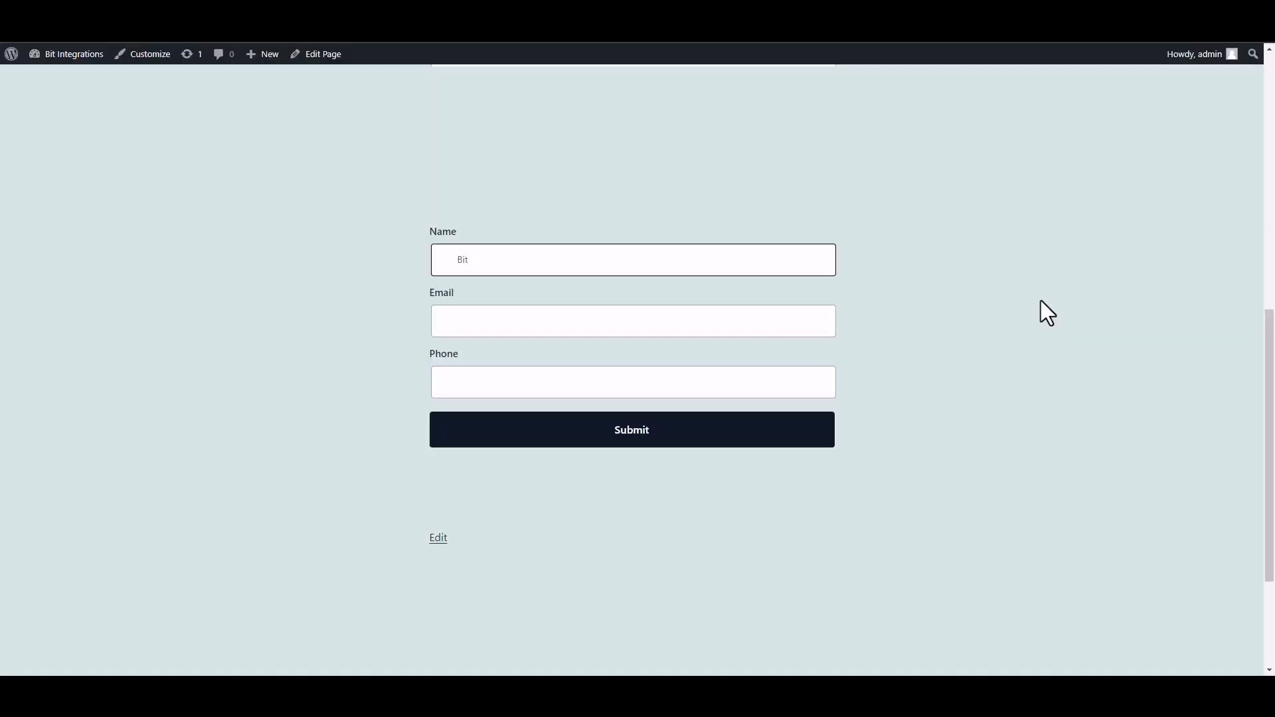
Submit a second form entry with a name, support e-mail and phone number.
{"action": "type", "text": "EGR"}
{"action": "key", "text": "BackSpace"}
{"action": "key", "text": "BackSpace"}
{"action": "key", "text": "BackSpace"}
{"action": "left_click", "coordinate": [726, 325]}
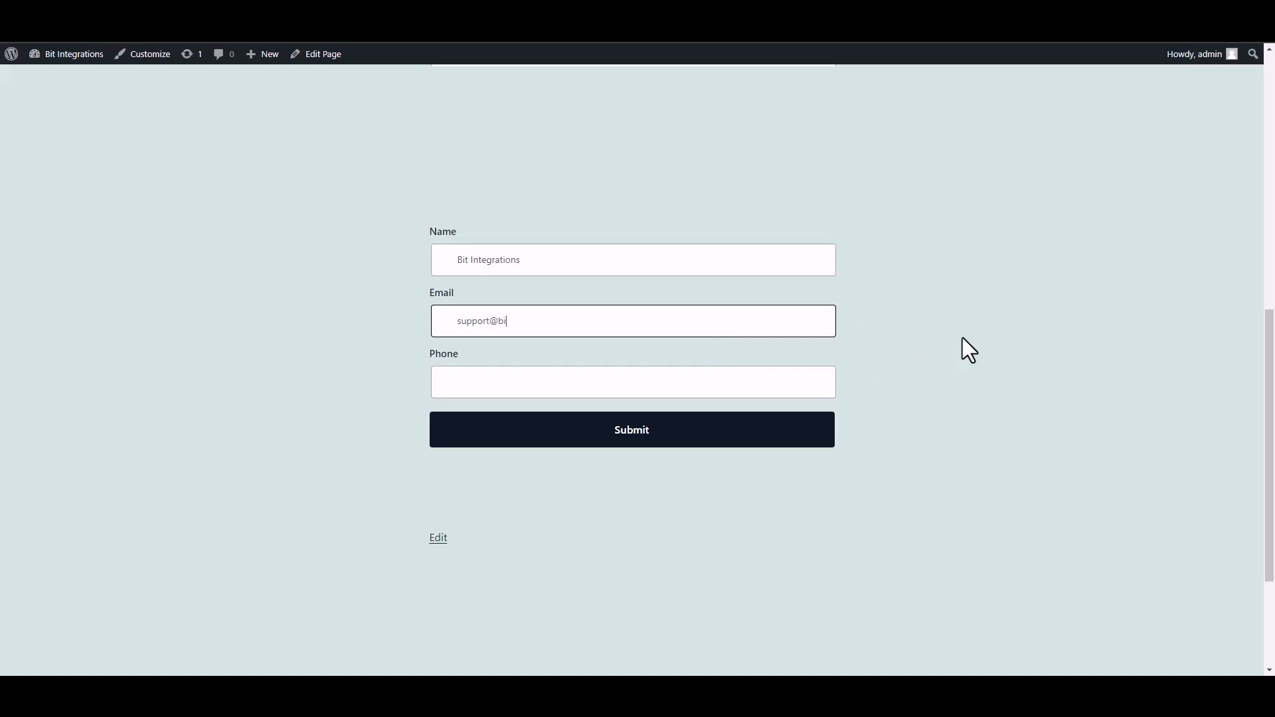
{"action": "left_click", "coordinate": [791, 384]}
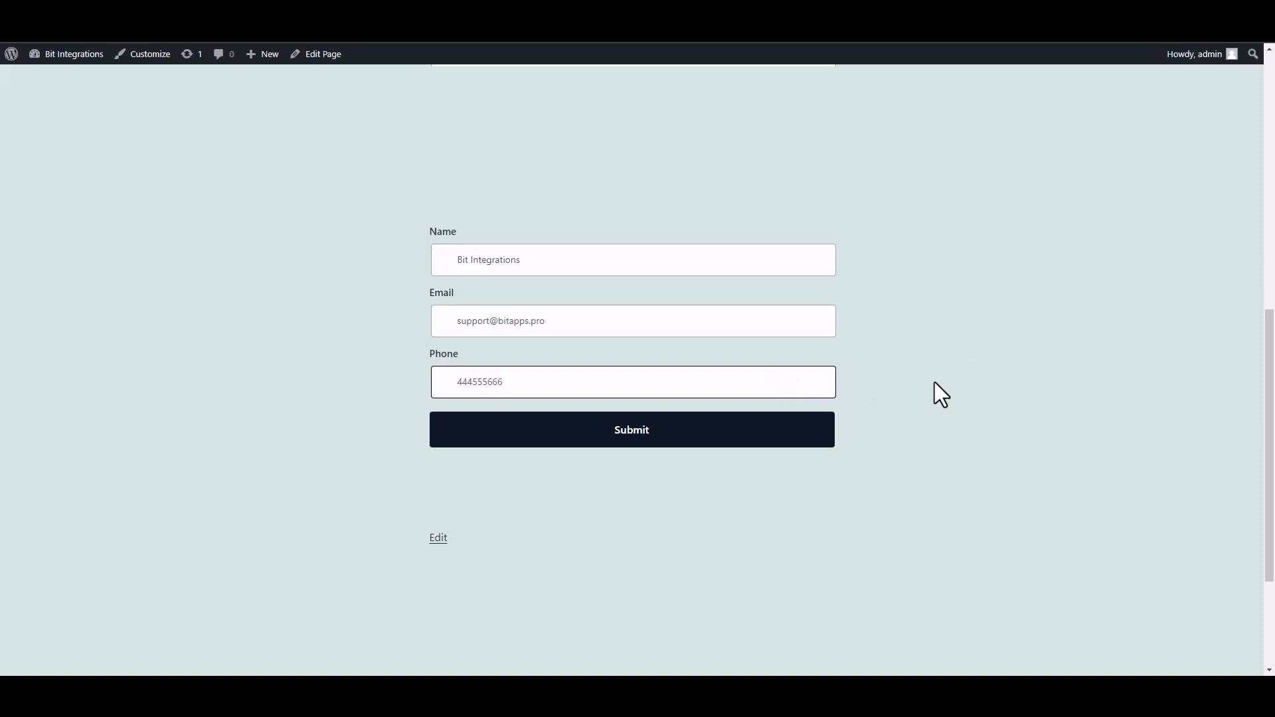
{"action": "left_click", "coordinate": [807, 433]}
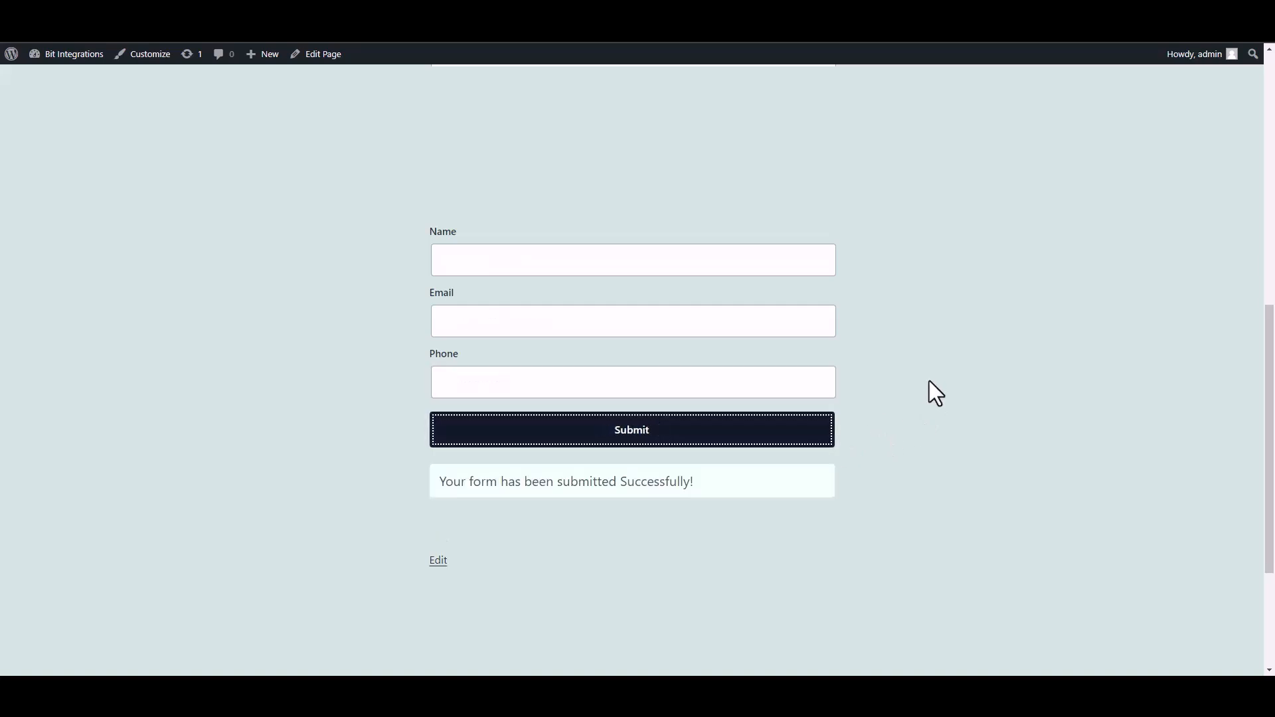
{"action": "left_click_drag", "start_coordinate": [441, 481], "coordinate": [760, 501]}
{"action": "left_click", "coordinate": [910, 503]}
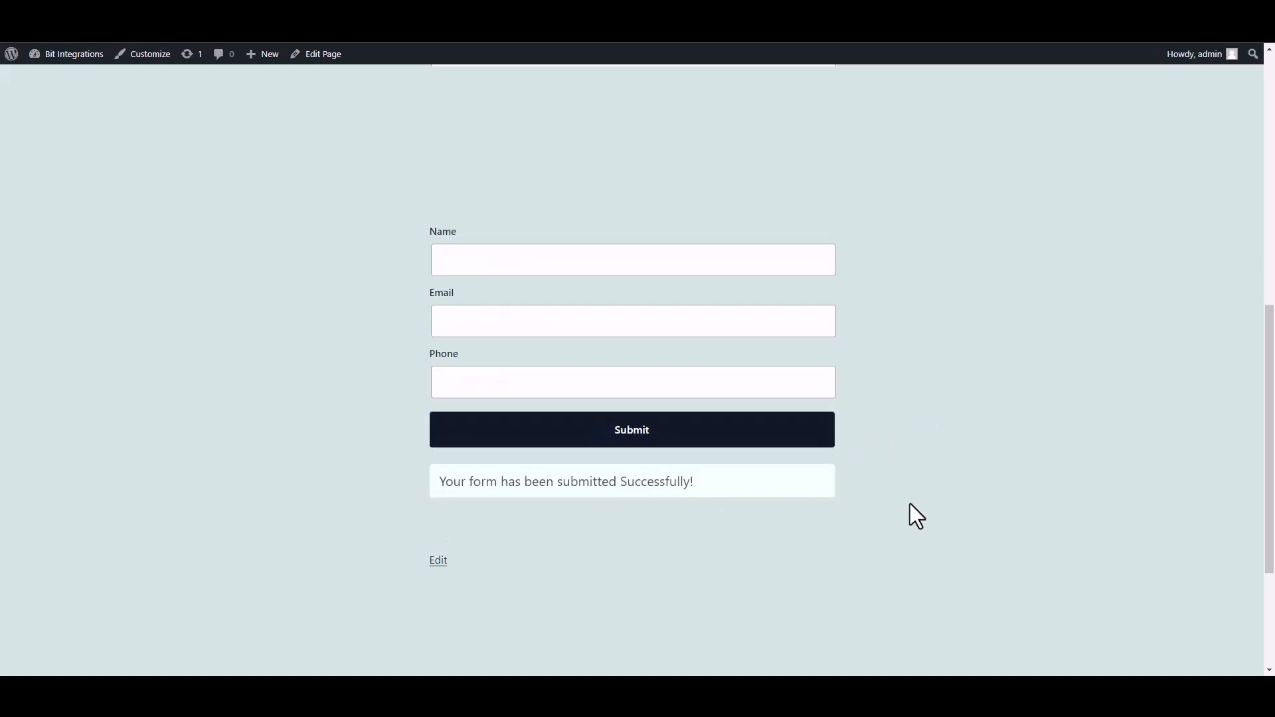